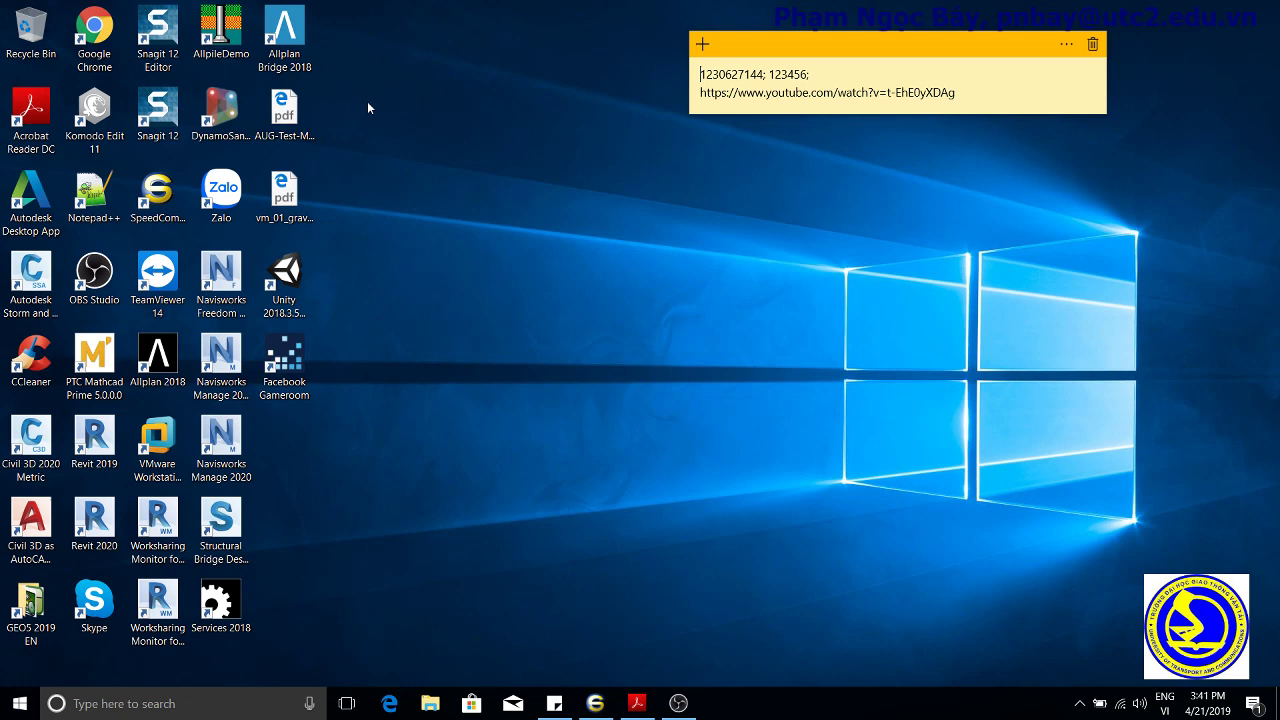
- Select the Allplan Bridge 2018 shortcut on the Windows desktop
left_click(300, 60)
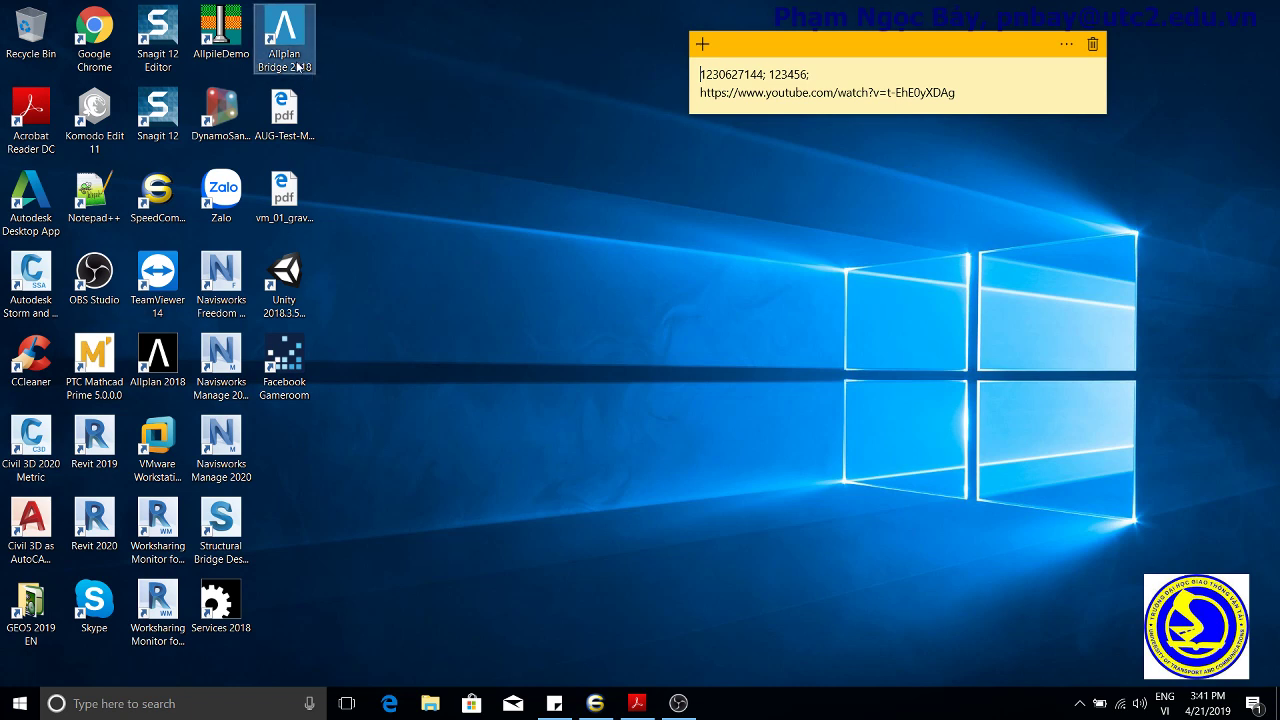
- Launch Allplan Bridge 2018 from its desktop shortcut to reach the Examples start window
double_click(300, 60)
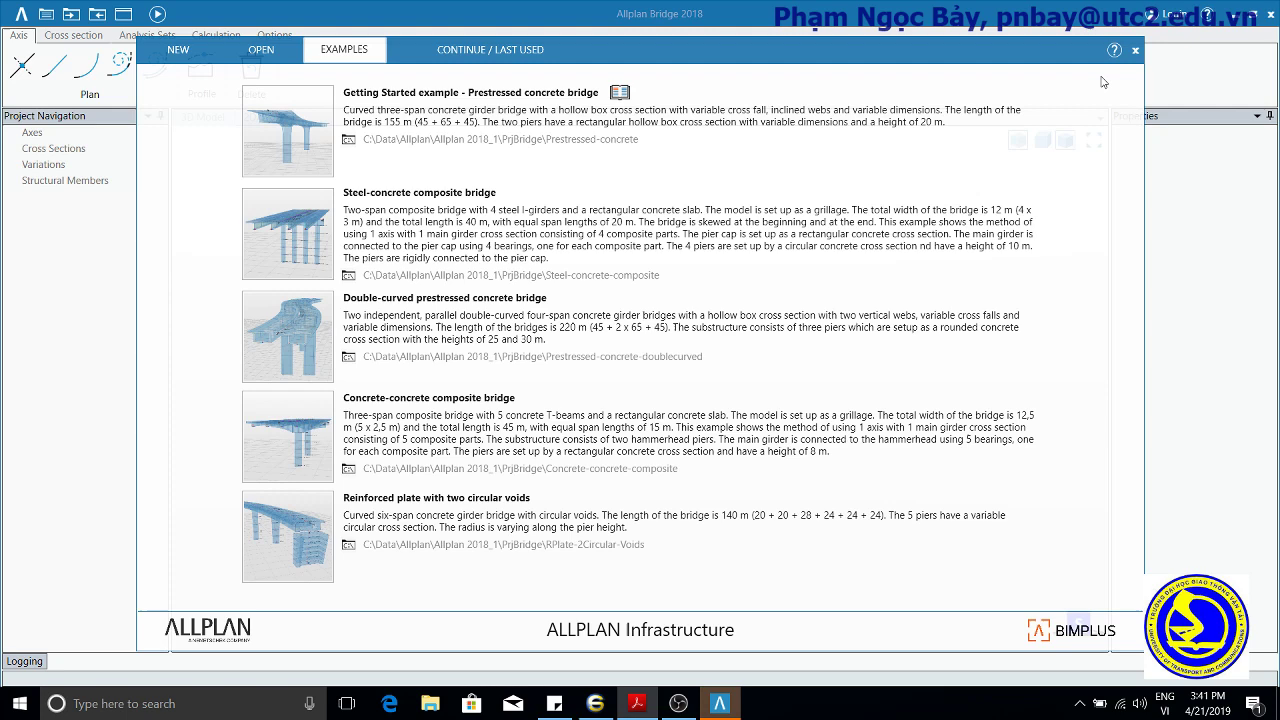
left_click(1135, 50)
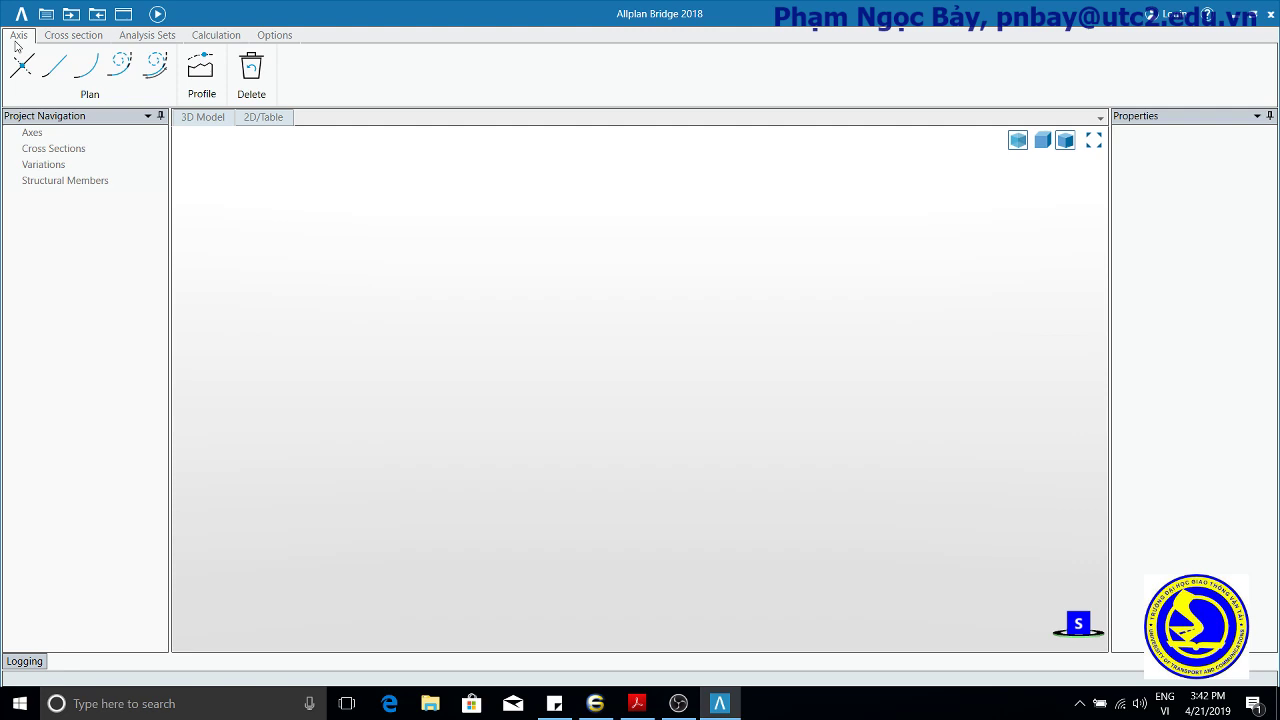
left_click(65, 40)
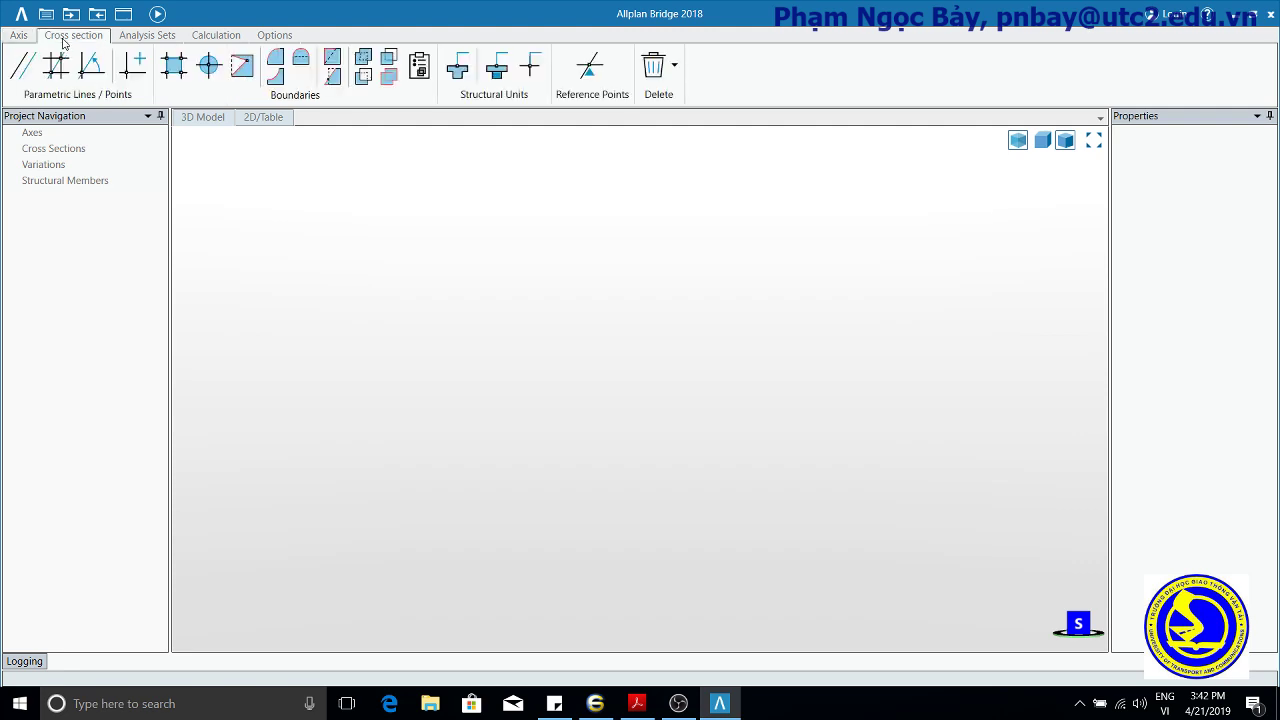
left_click(131, 42)
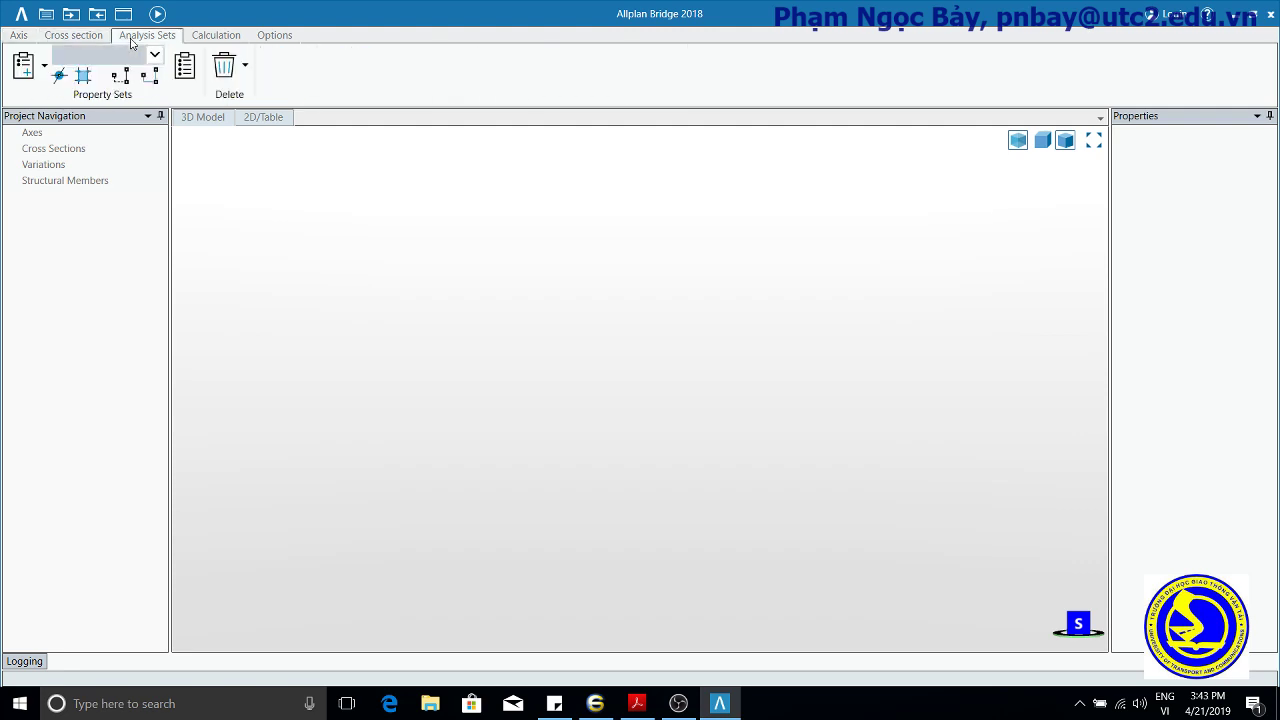
left_click(197, 41)
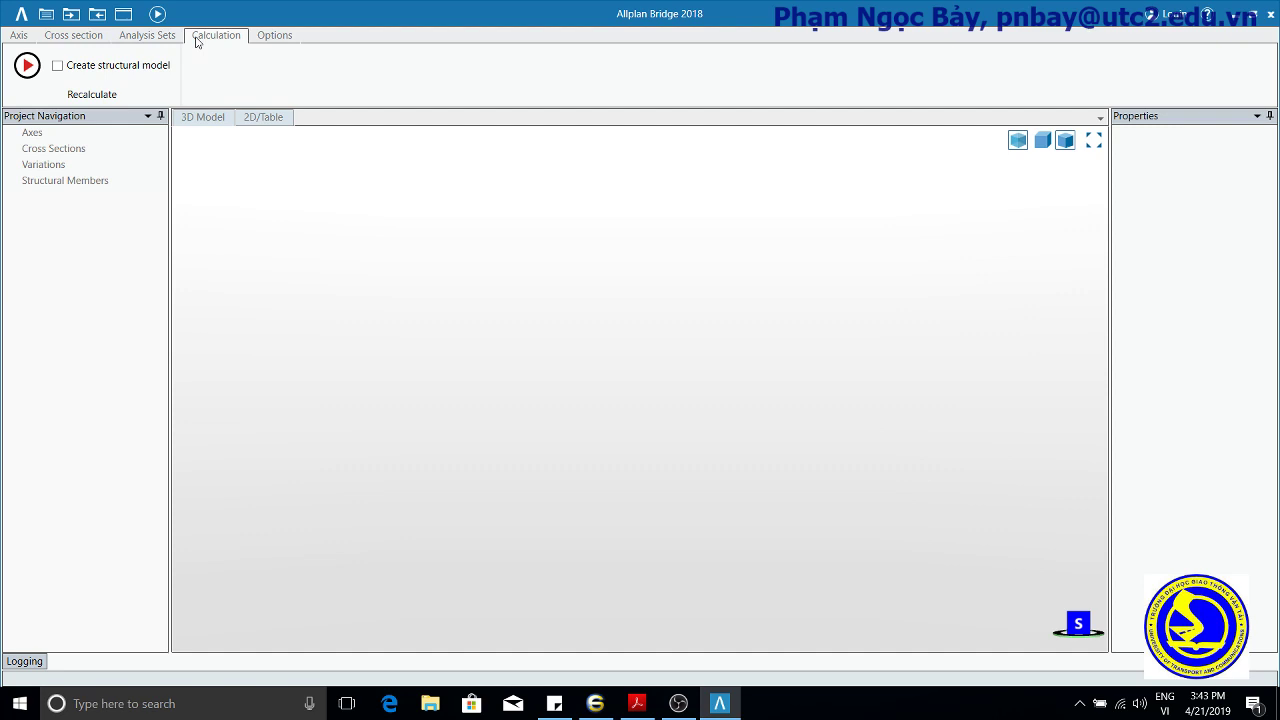
left_click(272, 41)
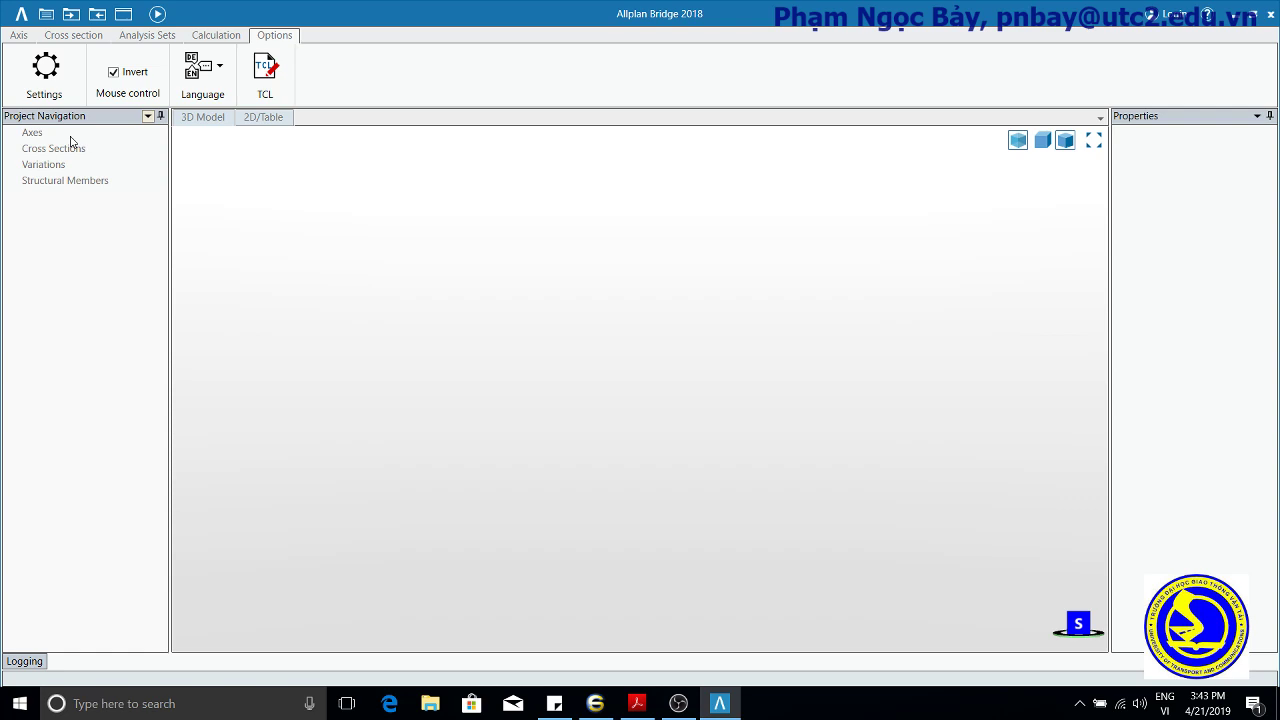
left_click(20, 37)
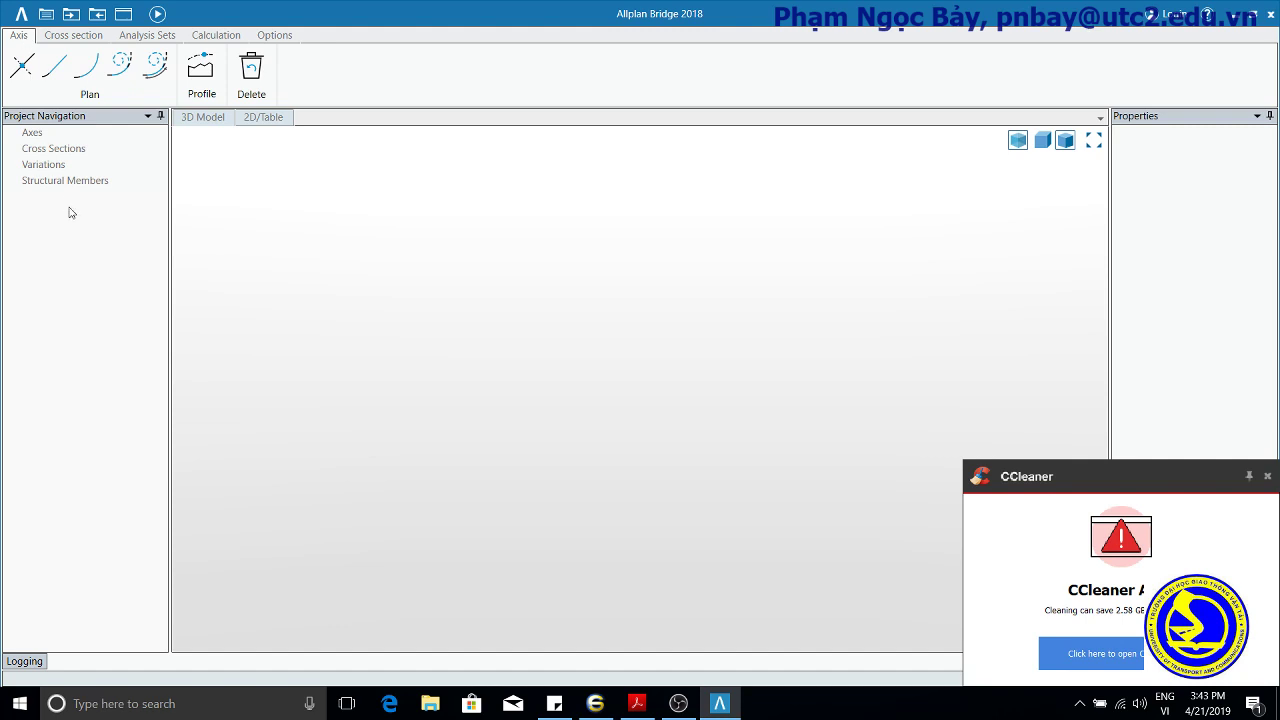
left_click(1267, 476)
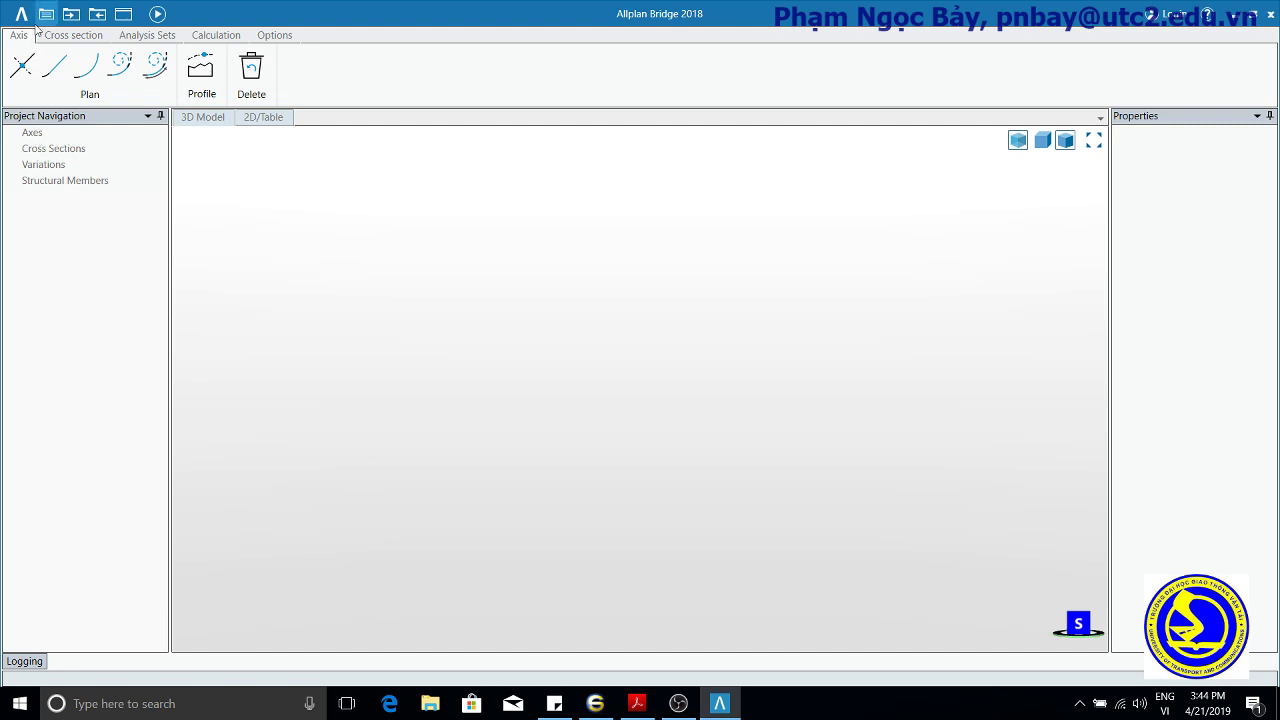
- Look at the cross-section and axis tools, then switch to the 3D Model view
left_click(74, 38)
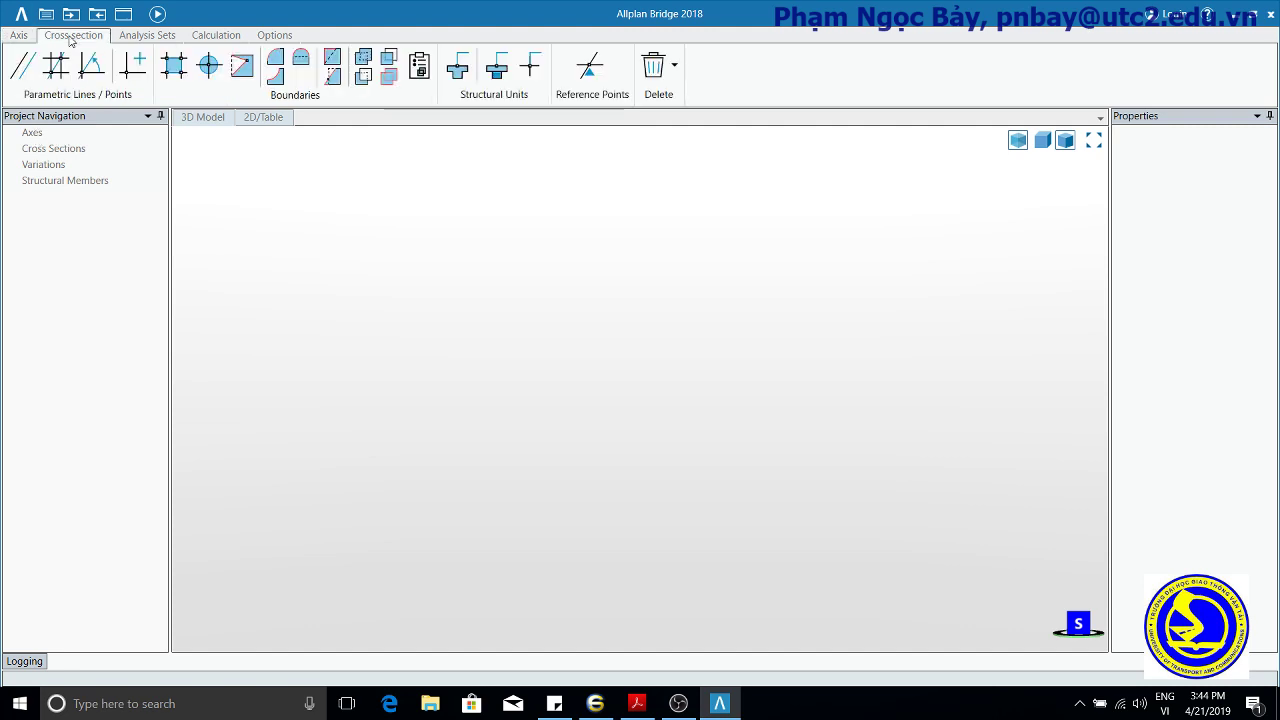
left_click(19, 36)
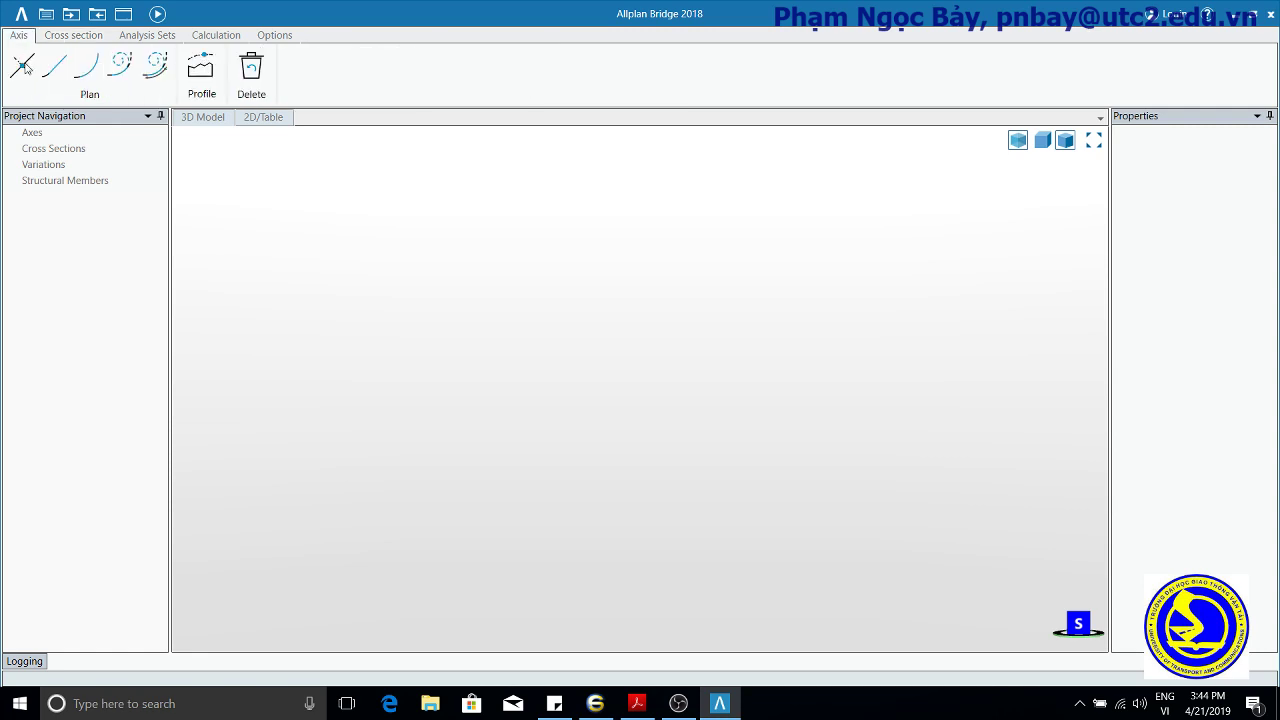
left_click(203, 121)
- Open the project management screen on its New project page
left_click(22, 15)
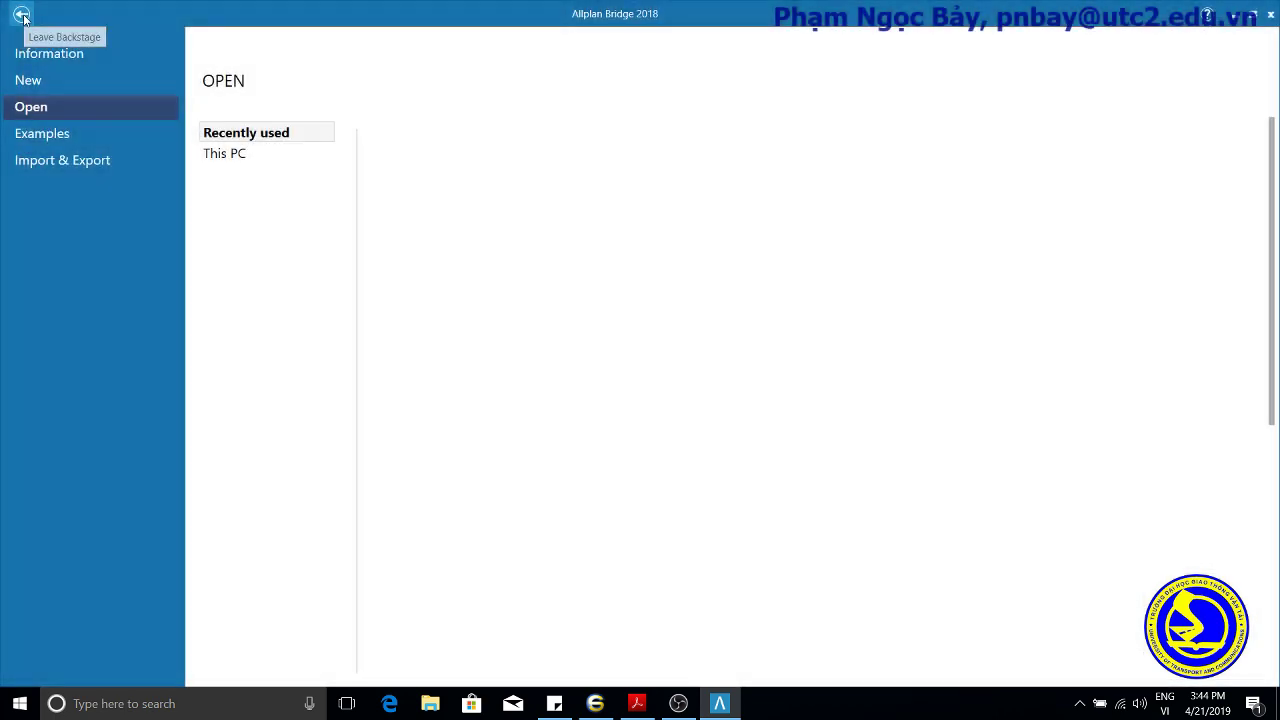
left_click(22, 15)
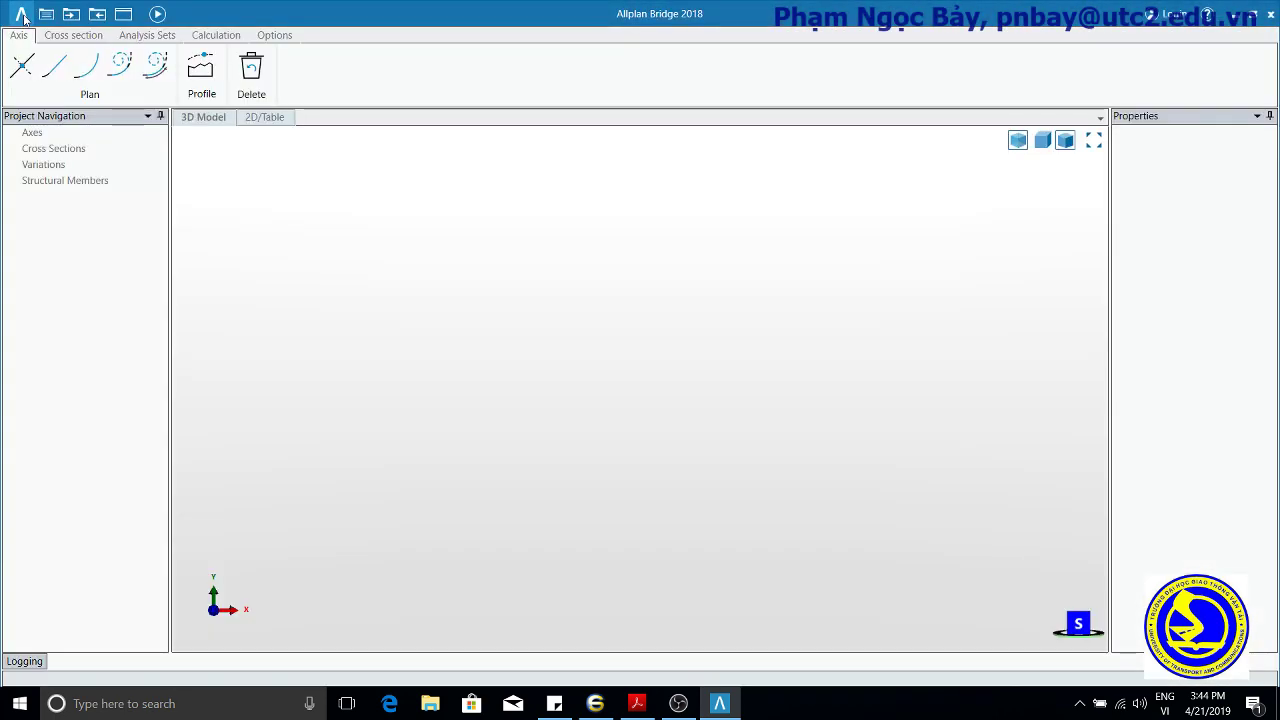
left_click(22, 15)
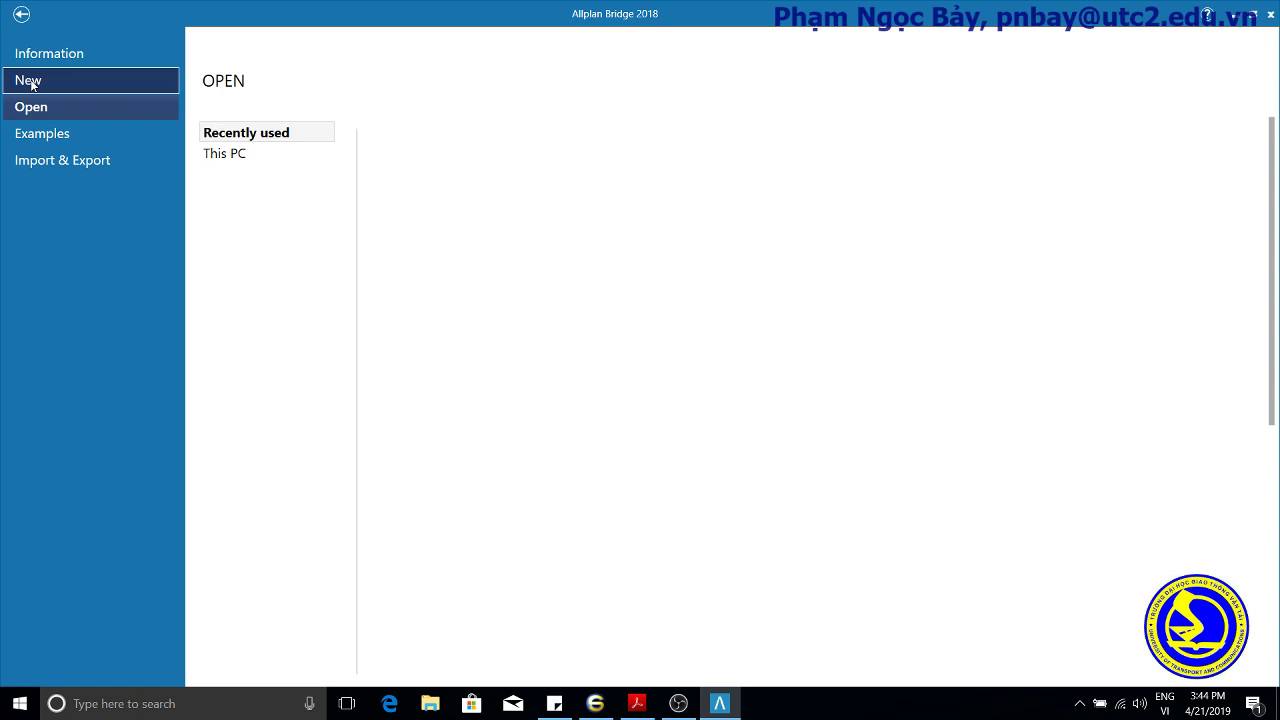
left_click(31, 84)
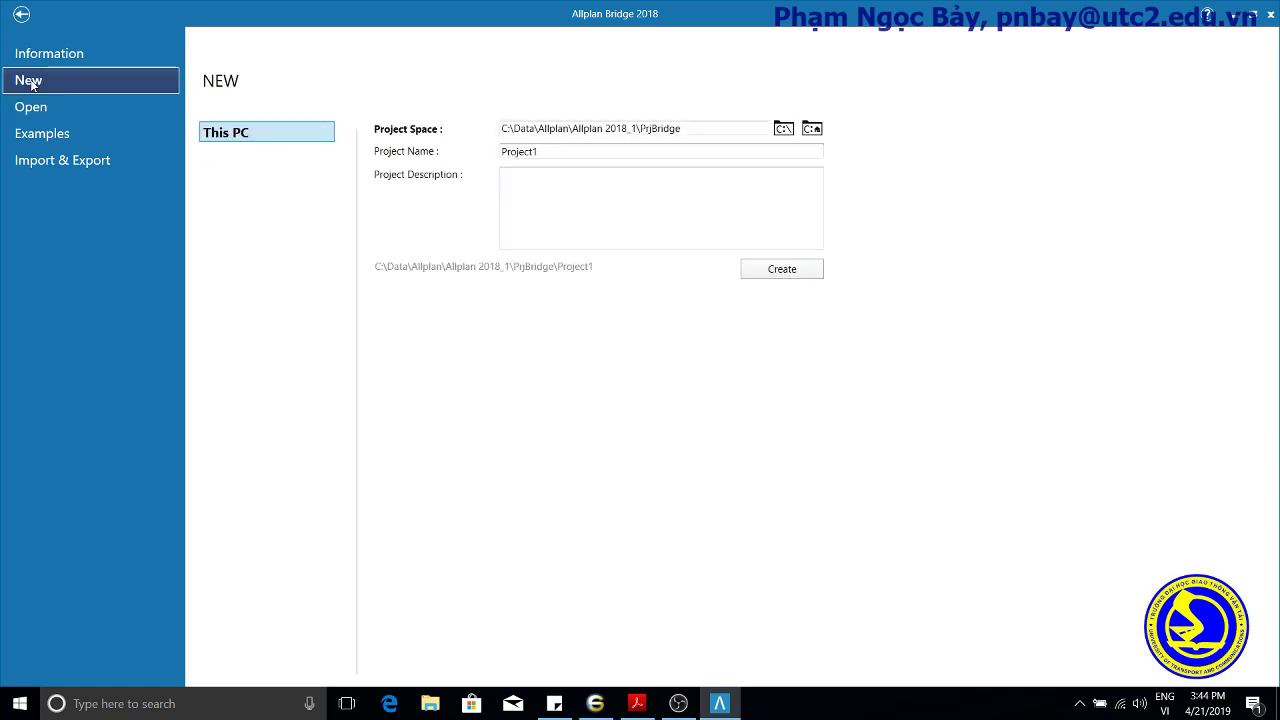
- Choose TRAINING (E:) > TUTORIAL > ALL PLAN as the project space folder
left_click(784, 134)
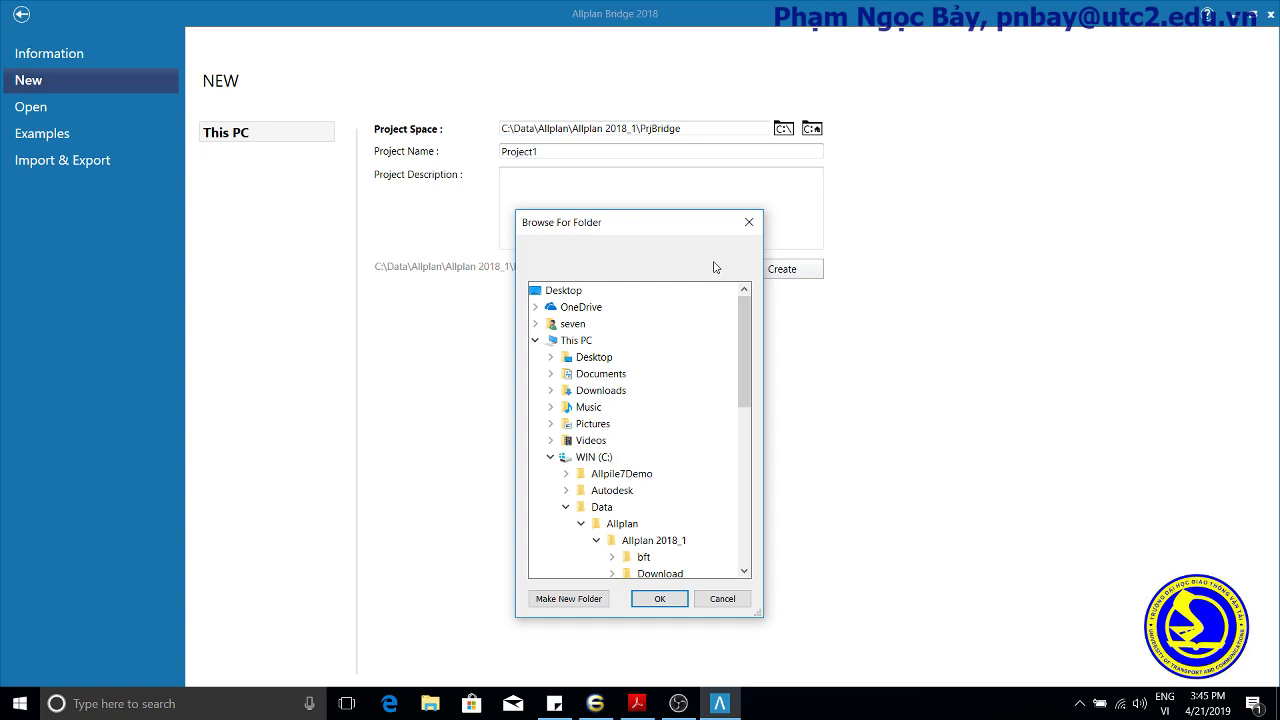
left_click_drag(745, 385, 776, 545)
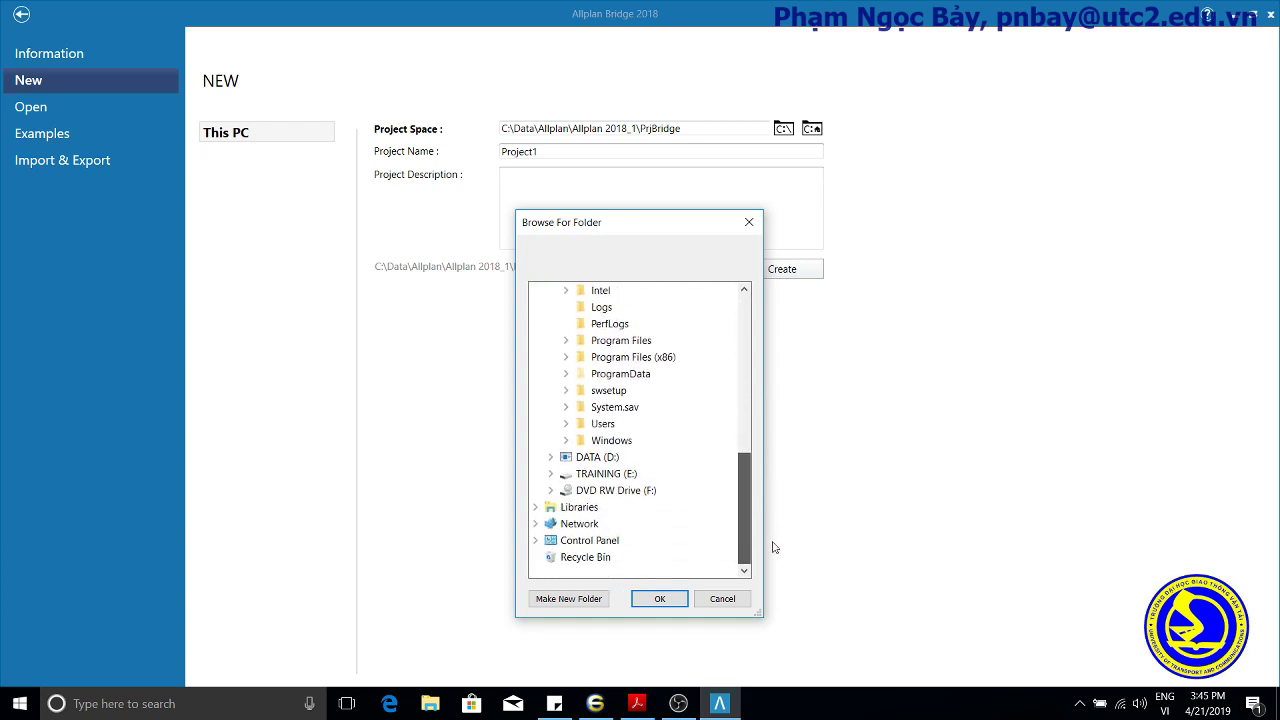
left_click(551, 474)
scroll(555, 445, "down", 7)
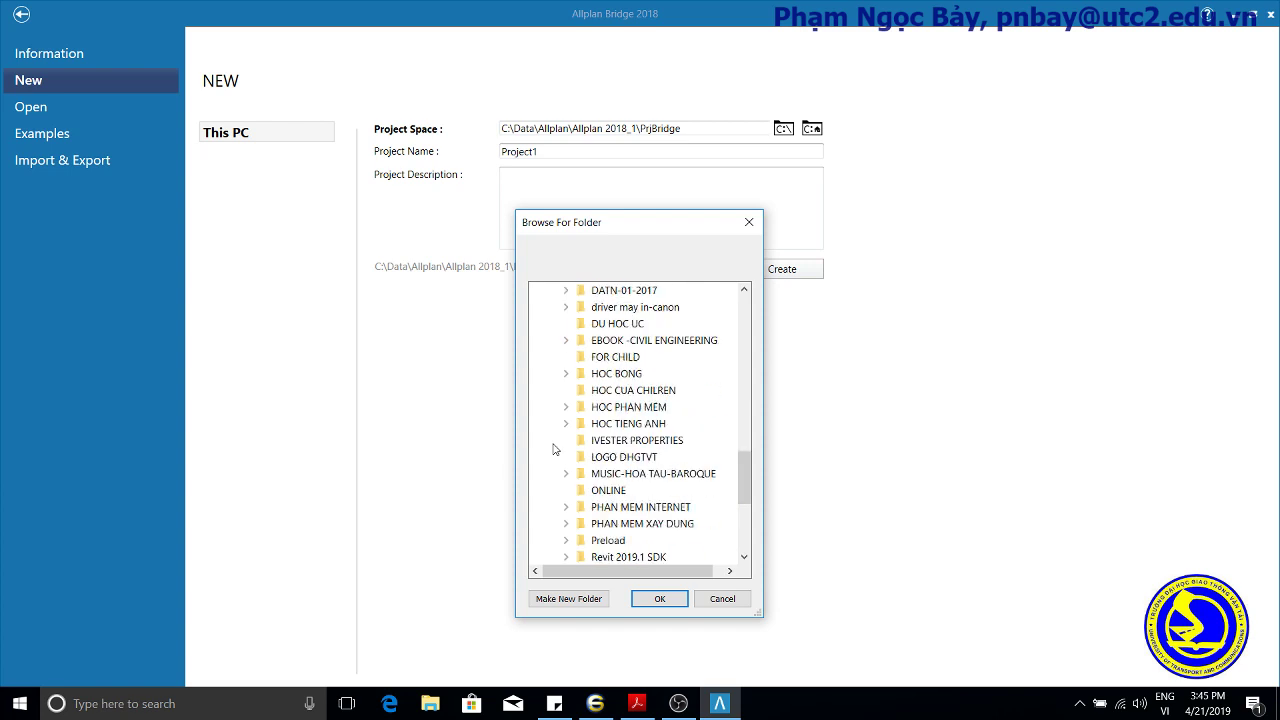
left_click(566, 442)
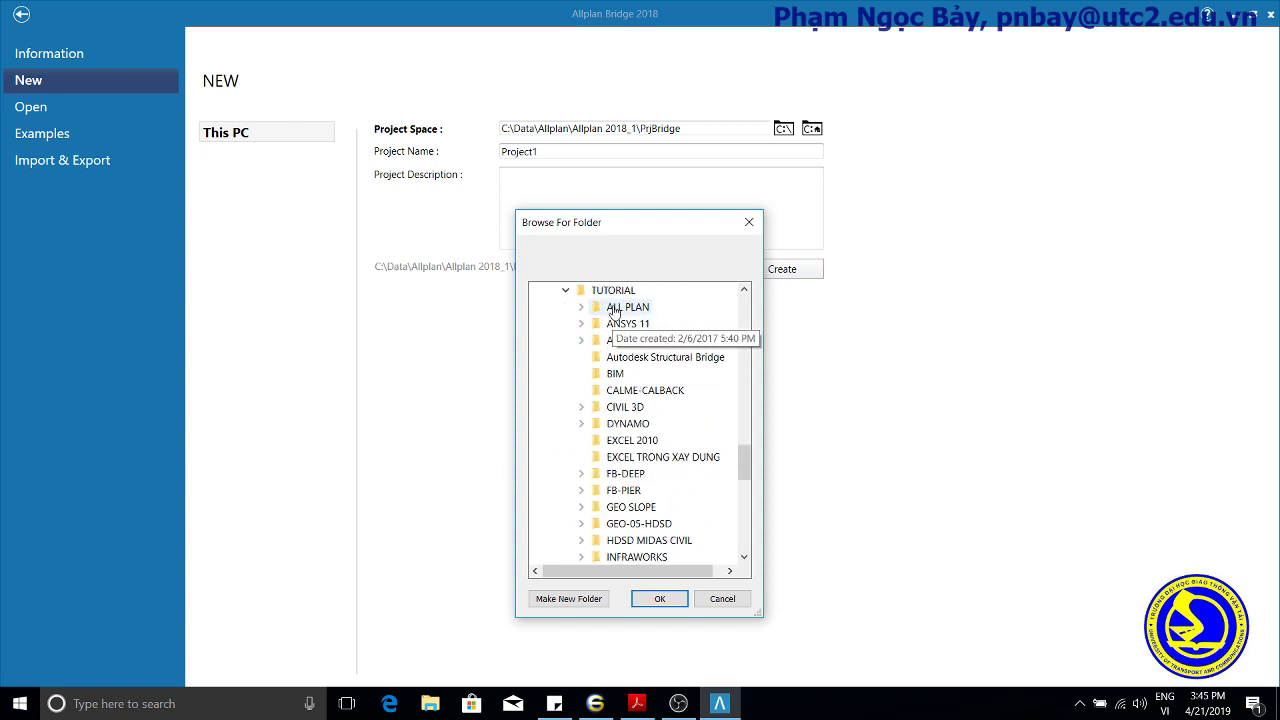
double_click(614, 309)
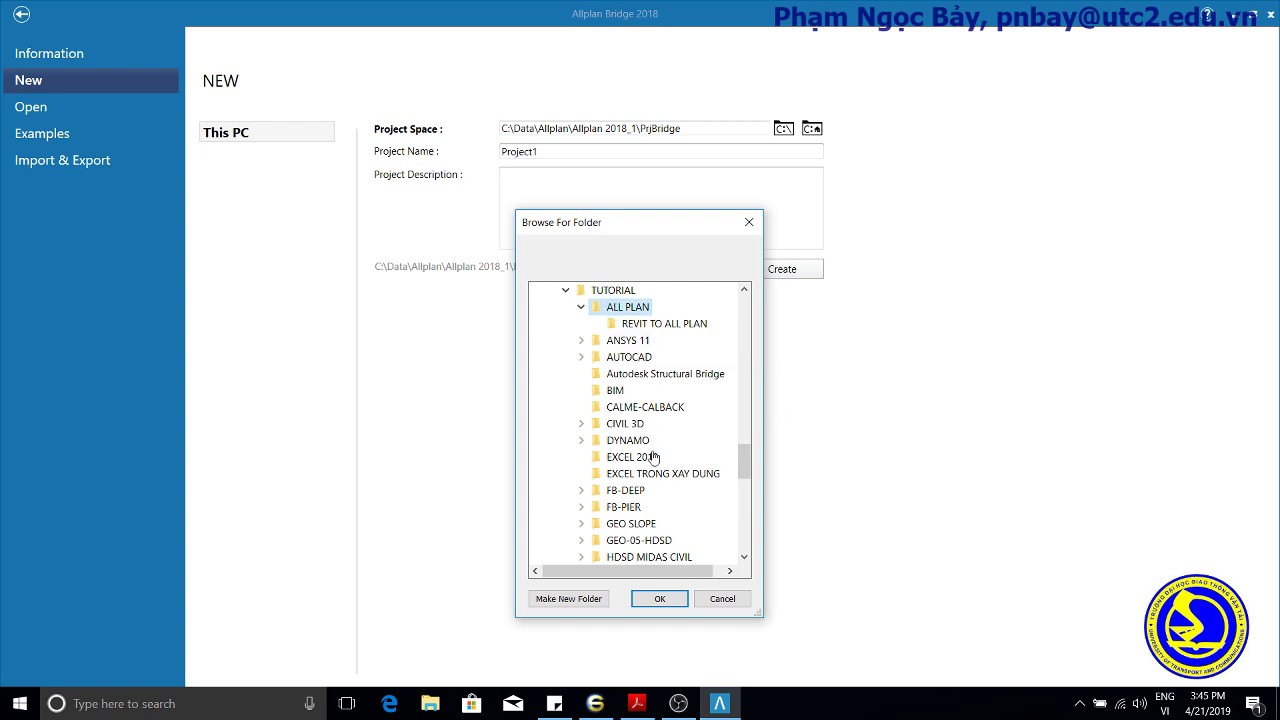
left_click(660, 601)
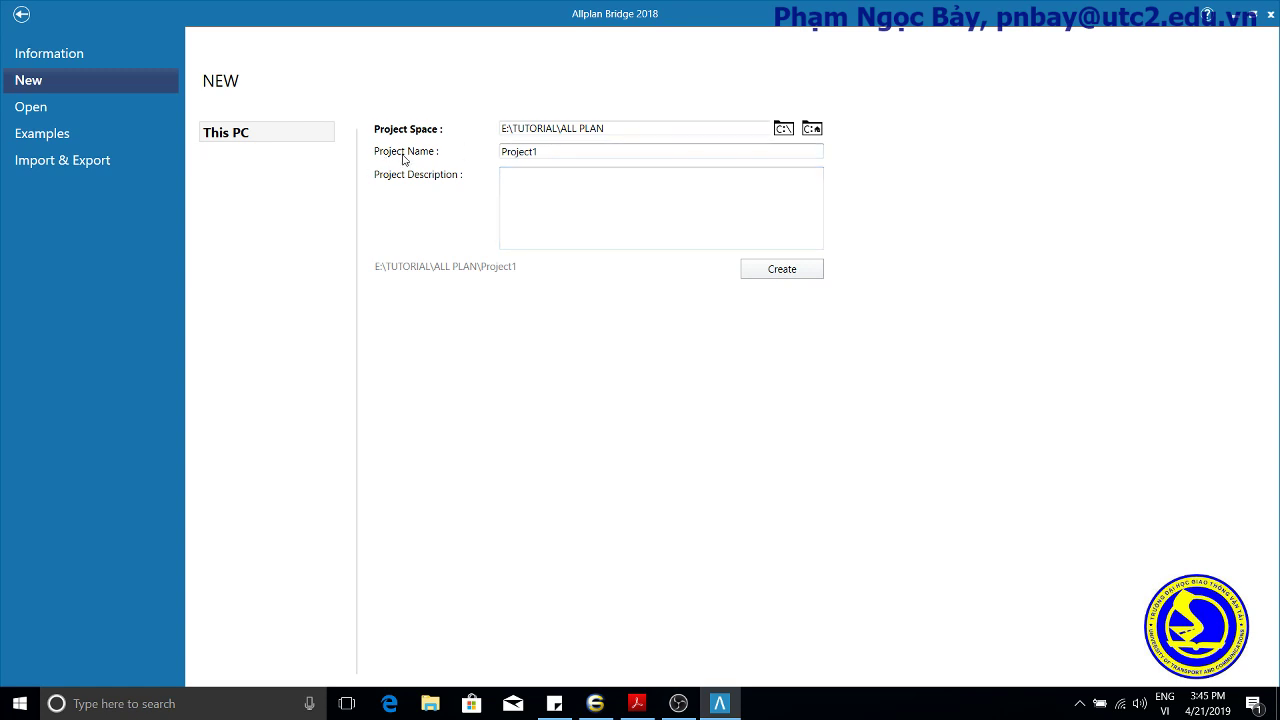
- Create Project1 in E:\TUTORIAL\ALL PLAN and return to its empty workspace
left_click(545, 179)
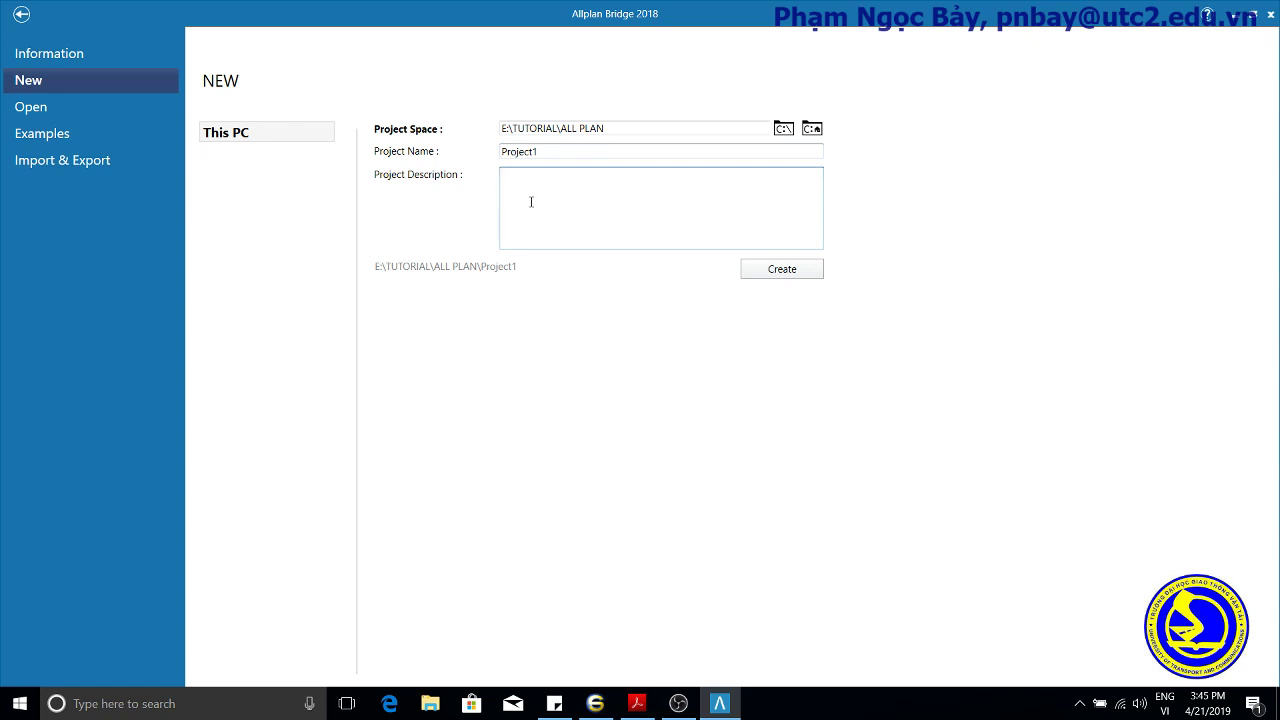
left_click(775, 276)
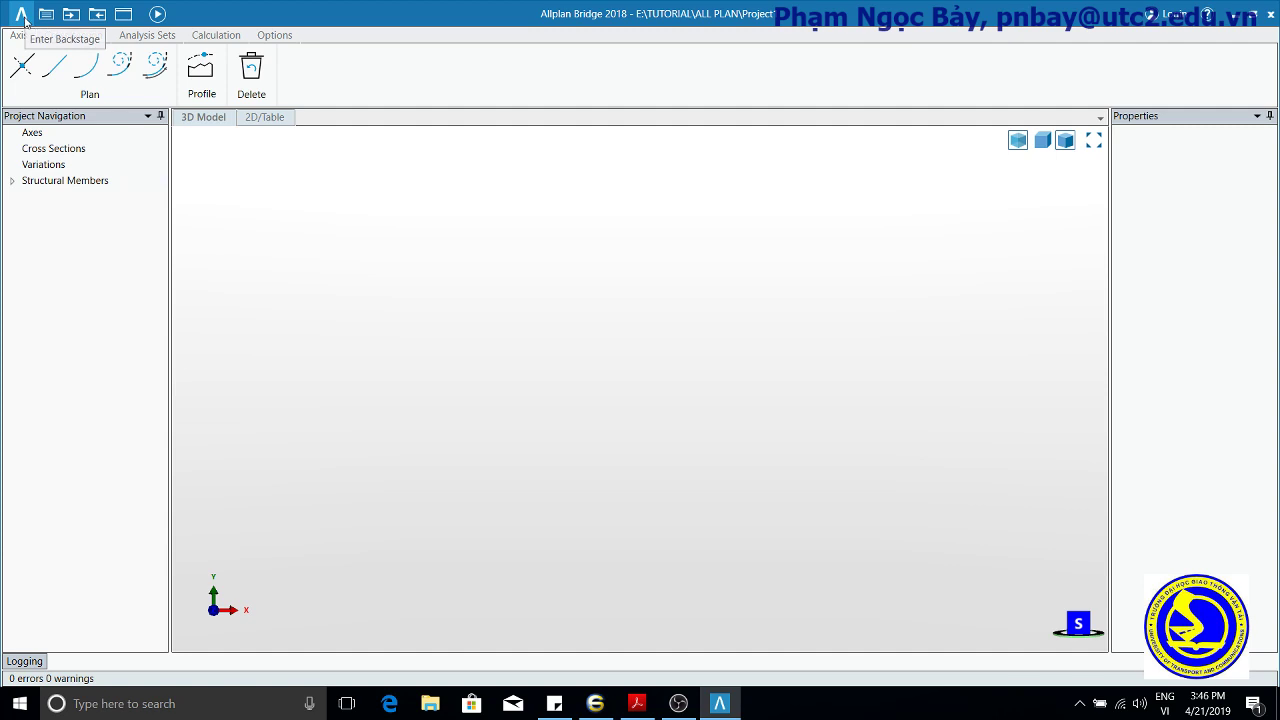
left_click(22, 15)
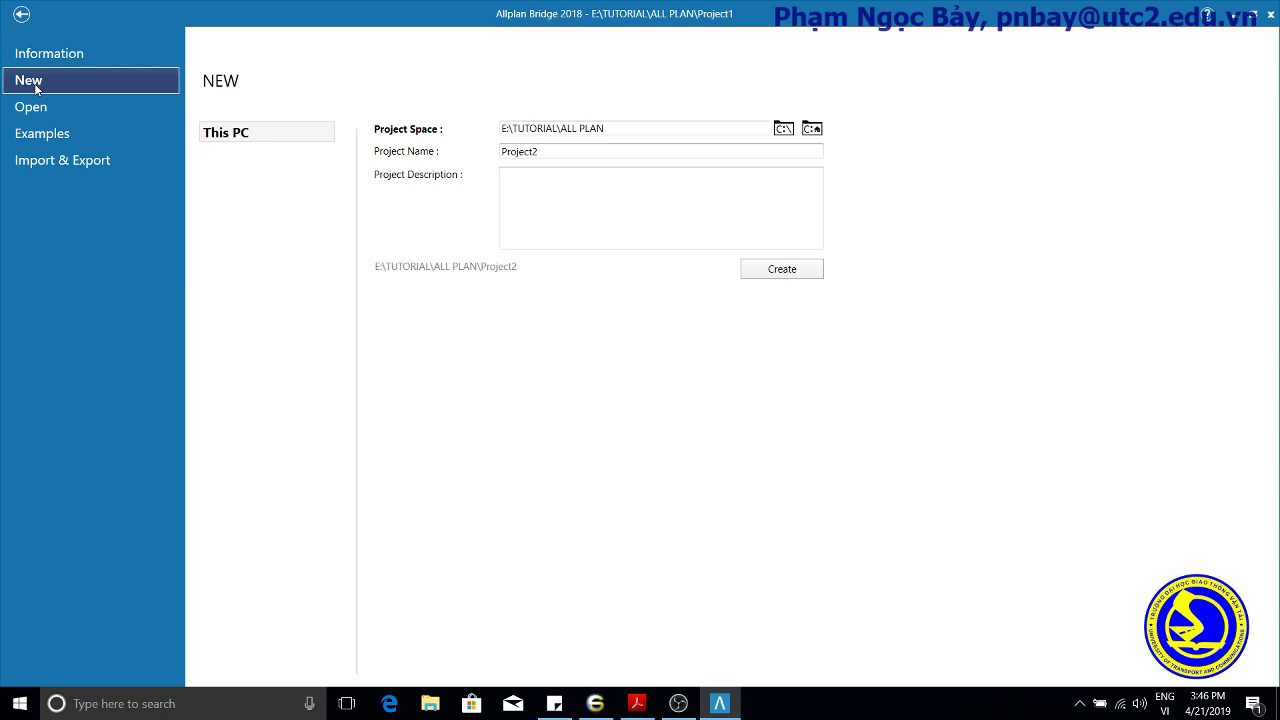
left_click(21, 14)
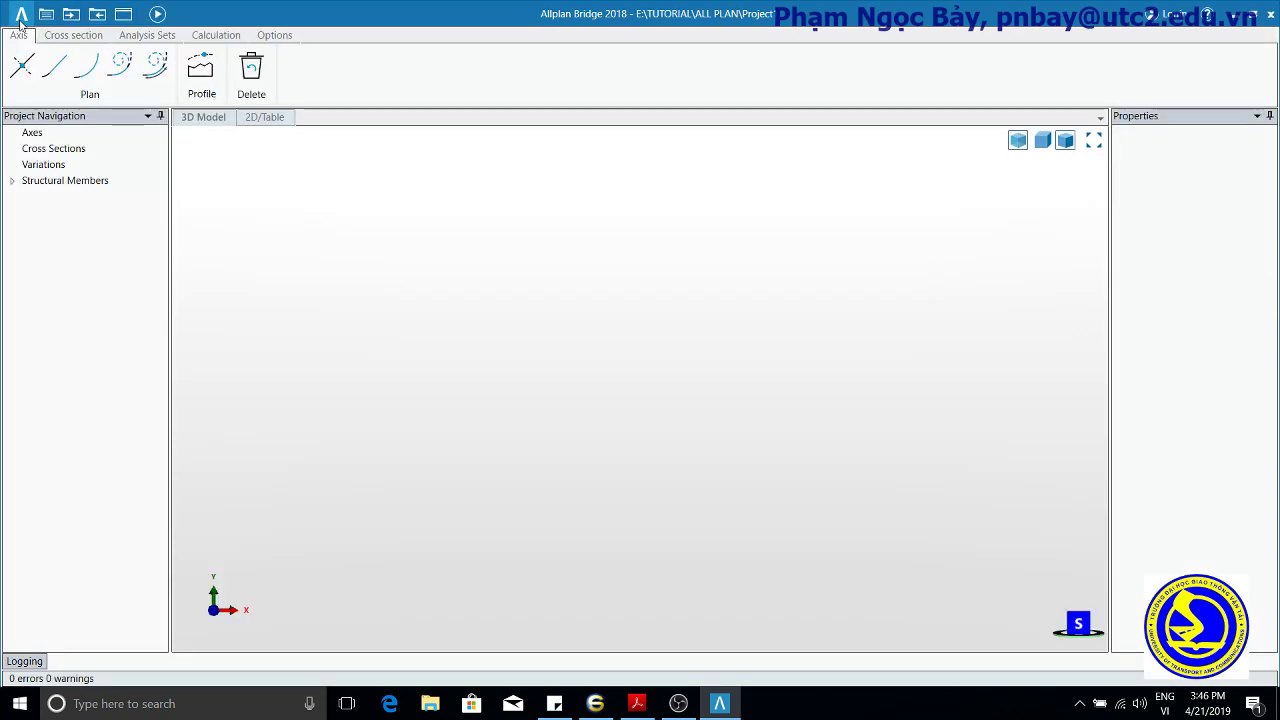
- Add a new axis under Axes in Project Navigation and name it MG
left_click(27, 137)
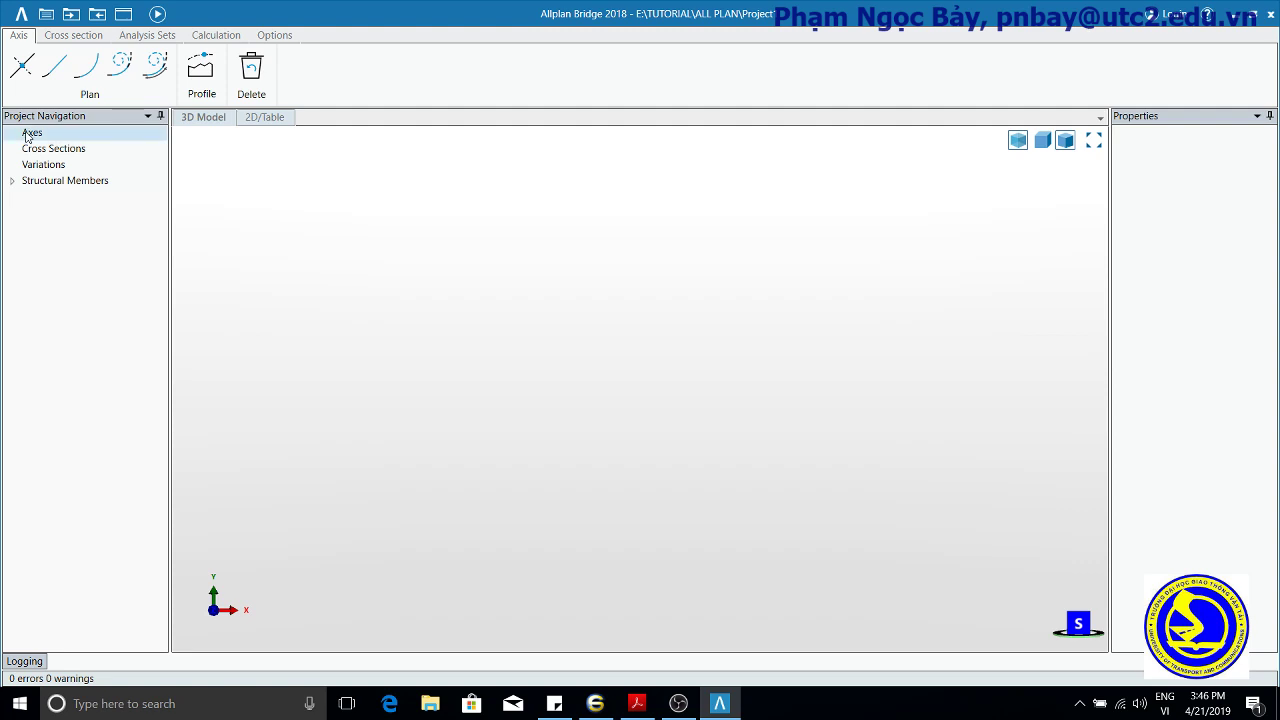
right_click(27, 137)
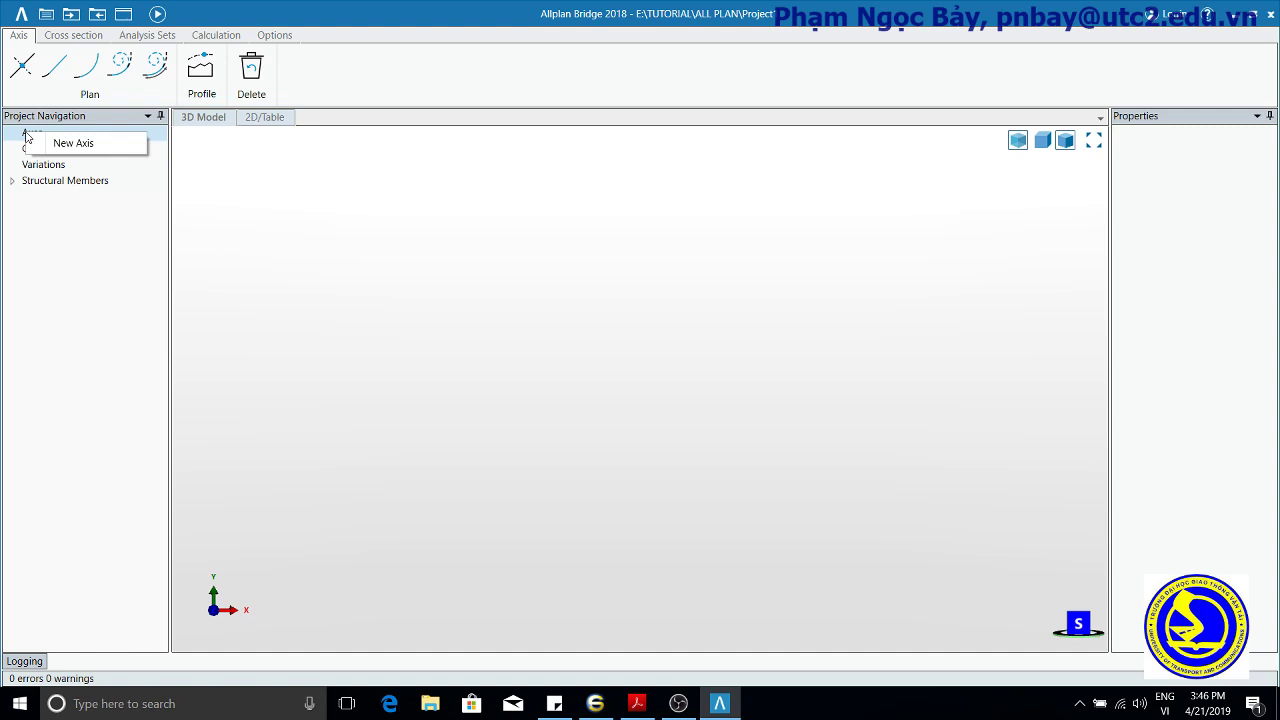
left_click(85, 147)
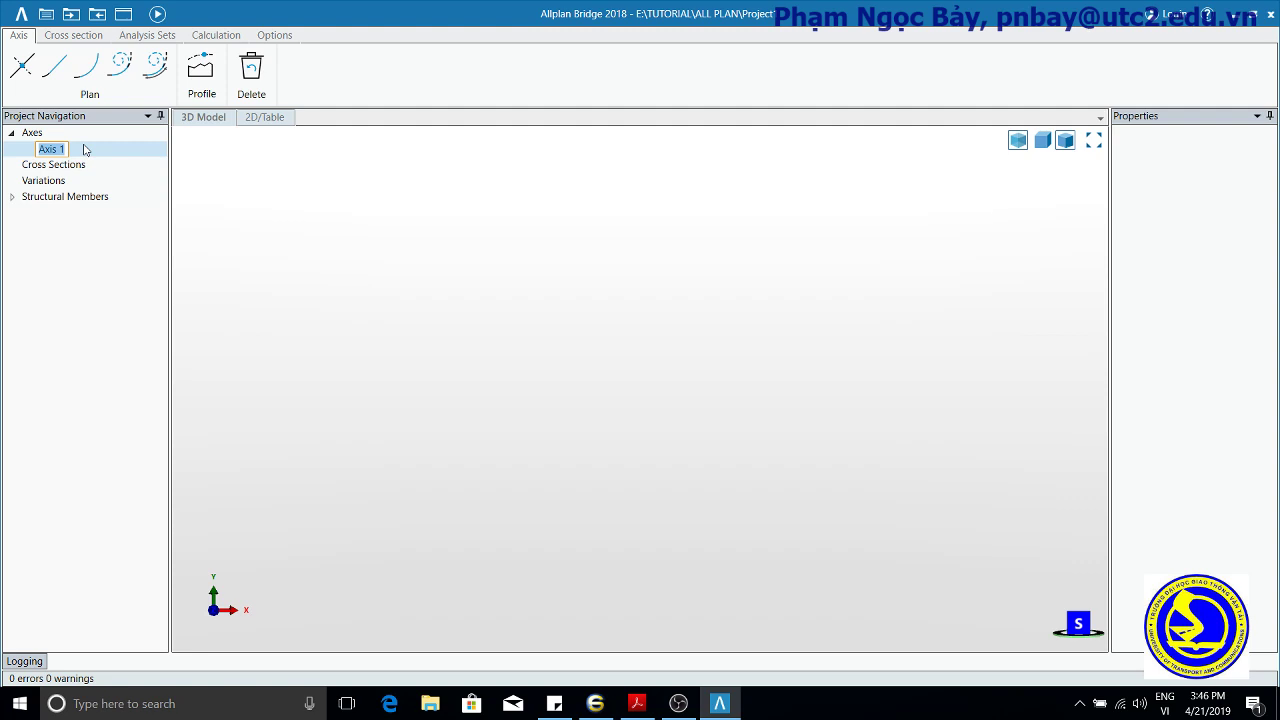
type("MC")
left_click(87, 148)
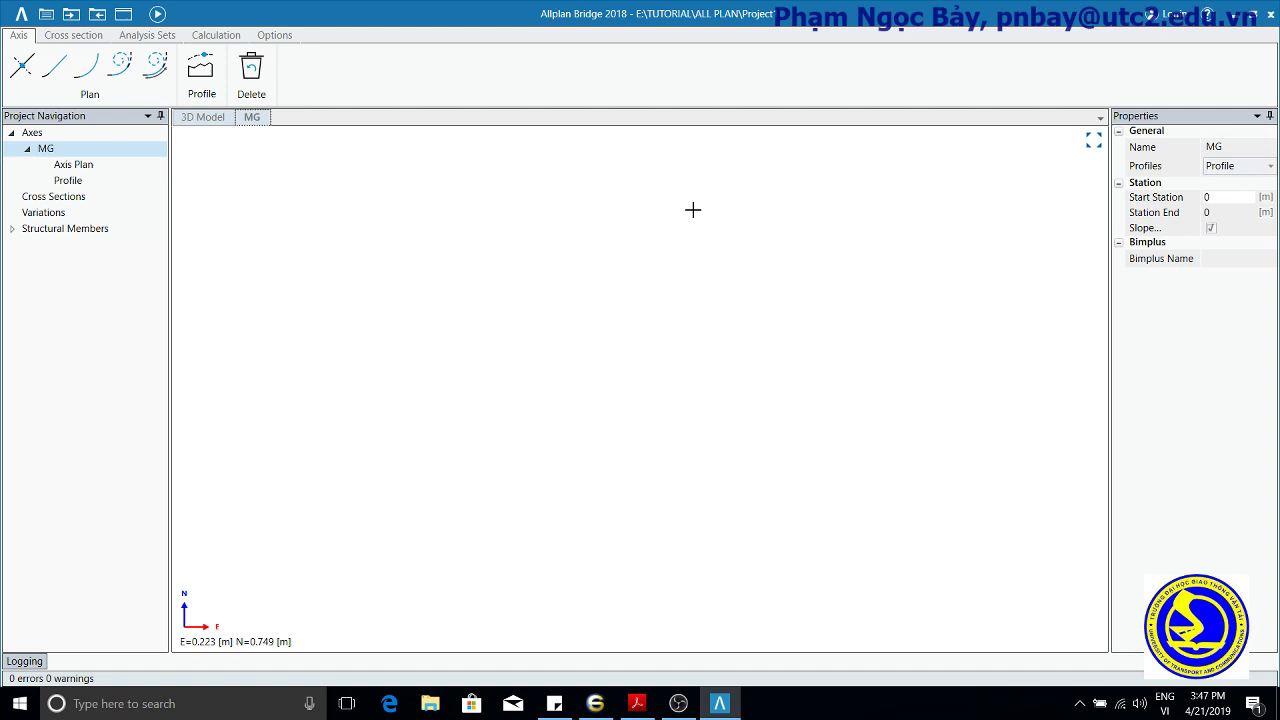
- Define axis MG's start point as Absolute, East 0, North 0, Alpha 0
left_click(22, 65)
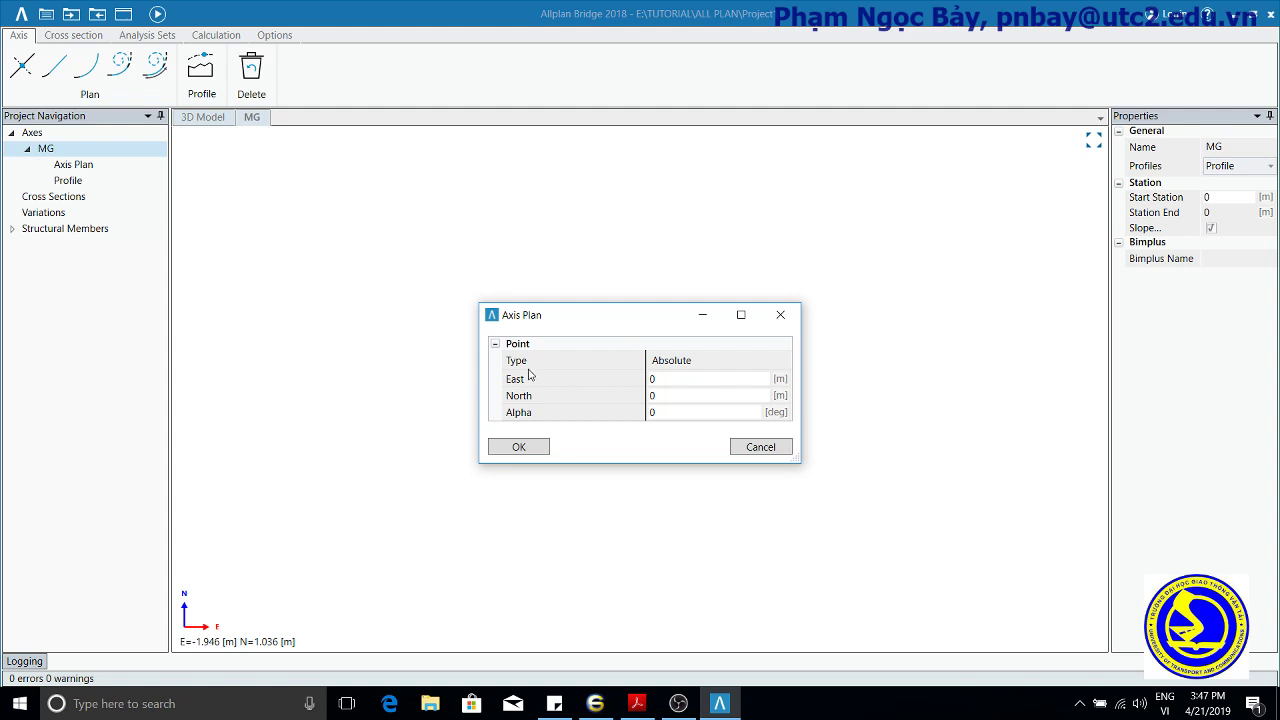
left_click(711, 363)
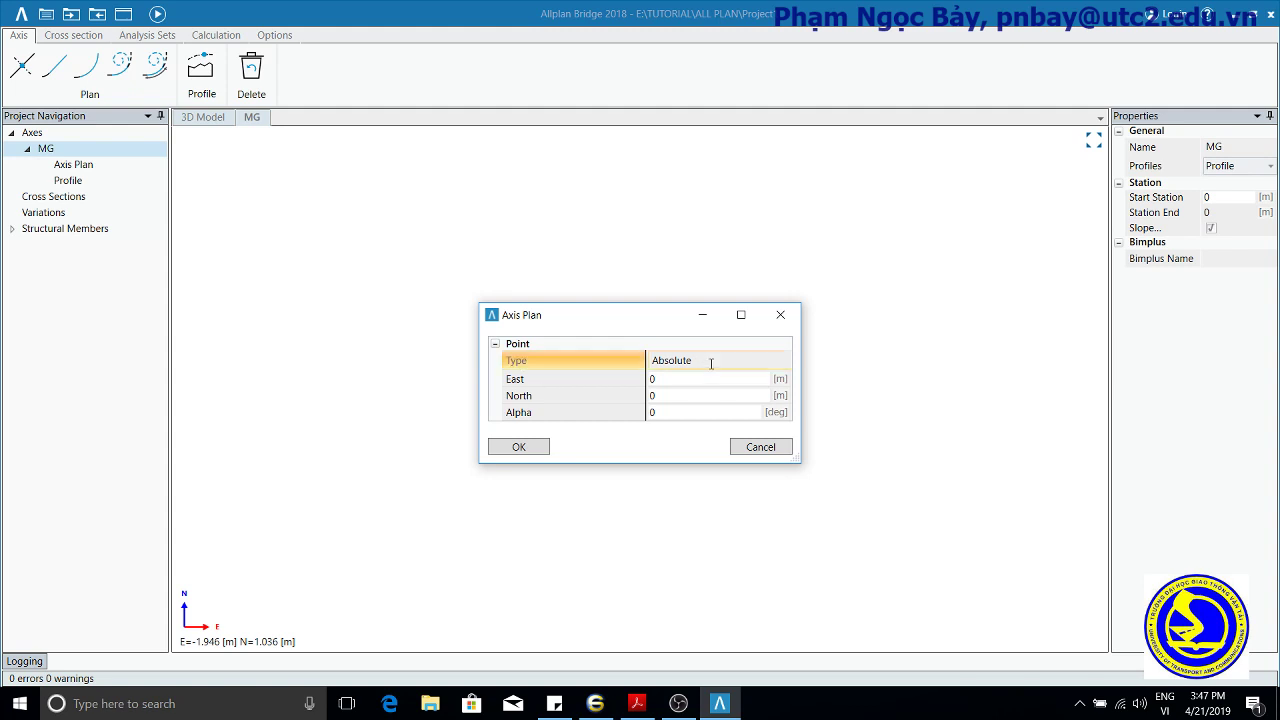
left_click(778, 361)
left_click(702, 381)
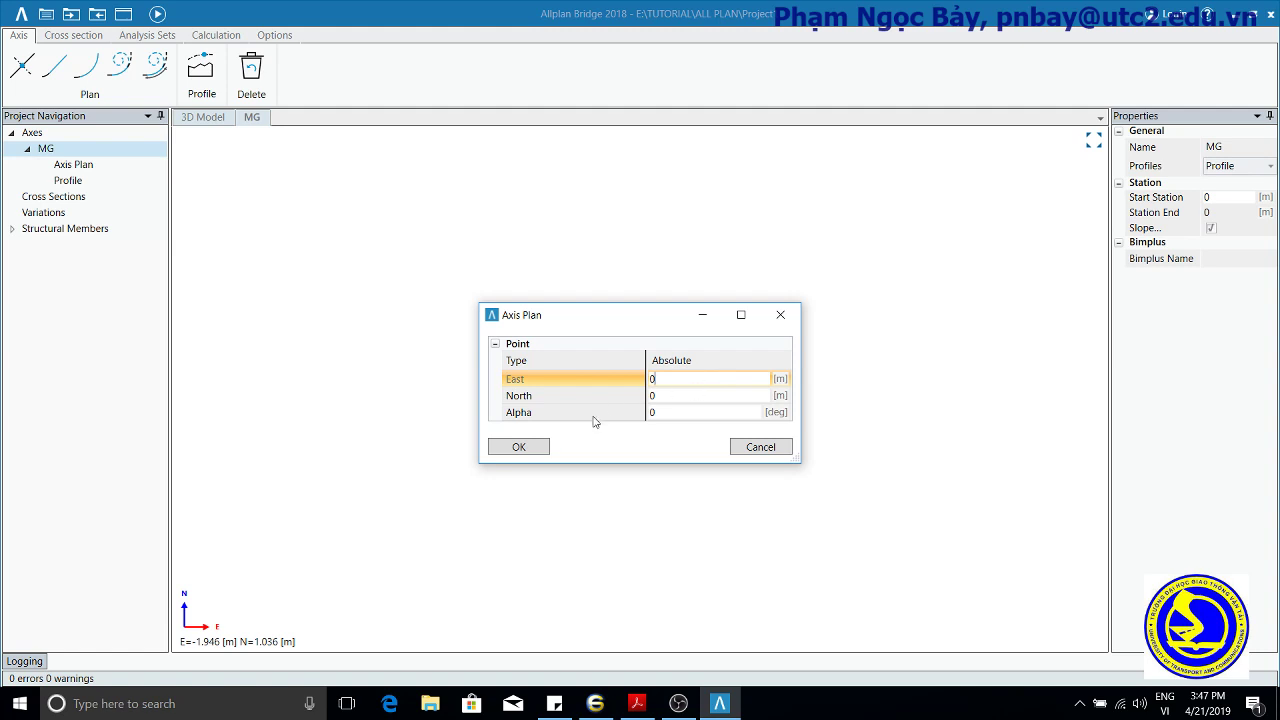
left_click(519, 447)
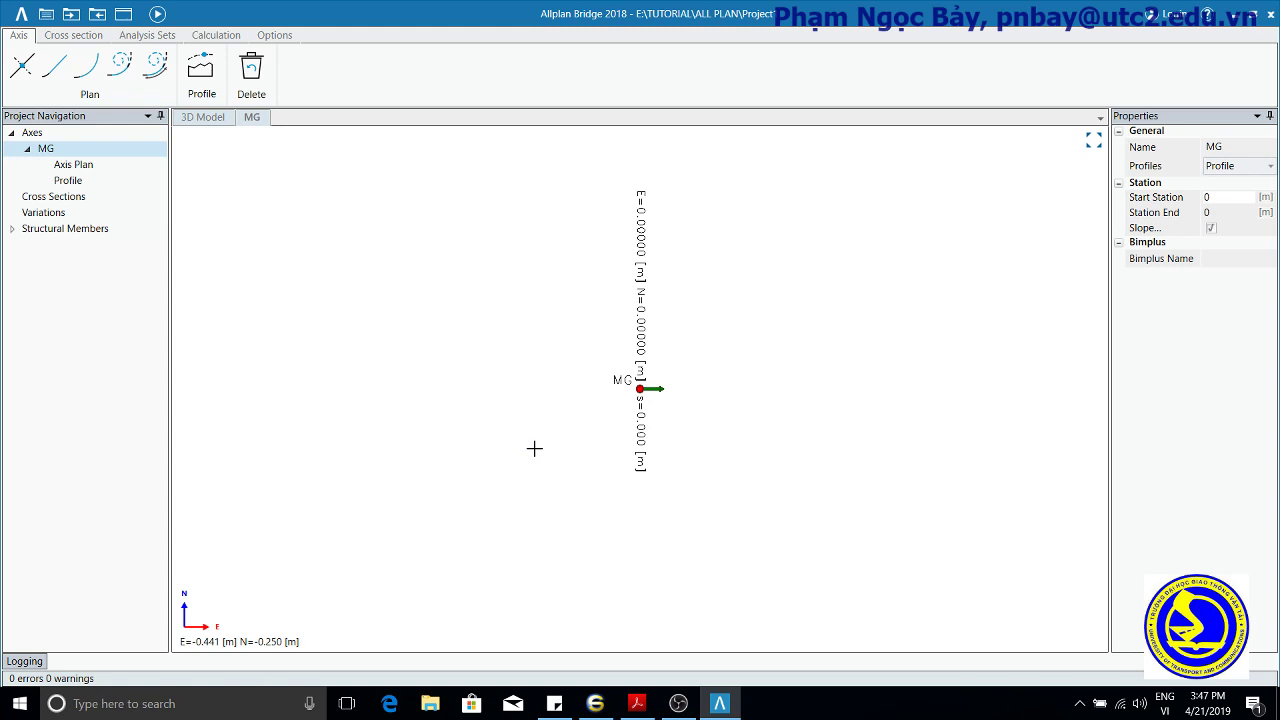
- Append a 15 m straight line to axis MG, ending at station 15
left_click(56, 76)
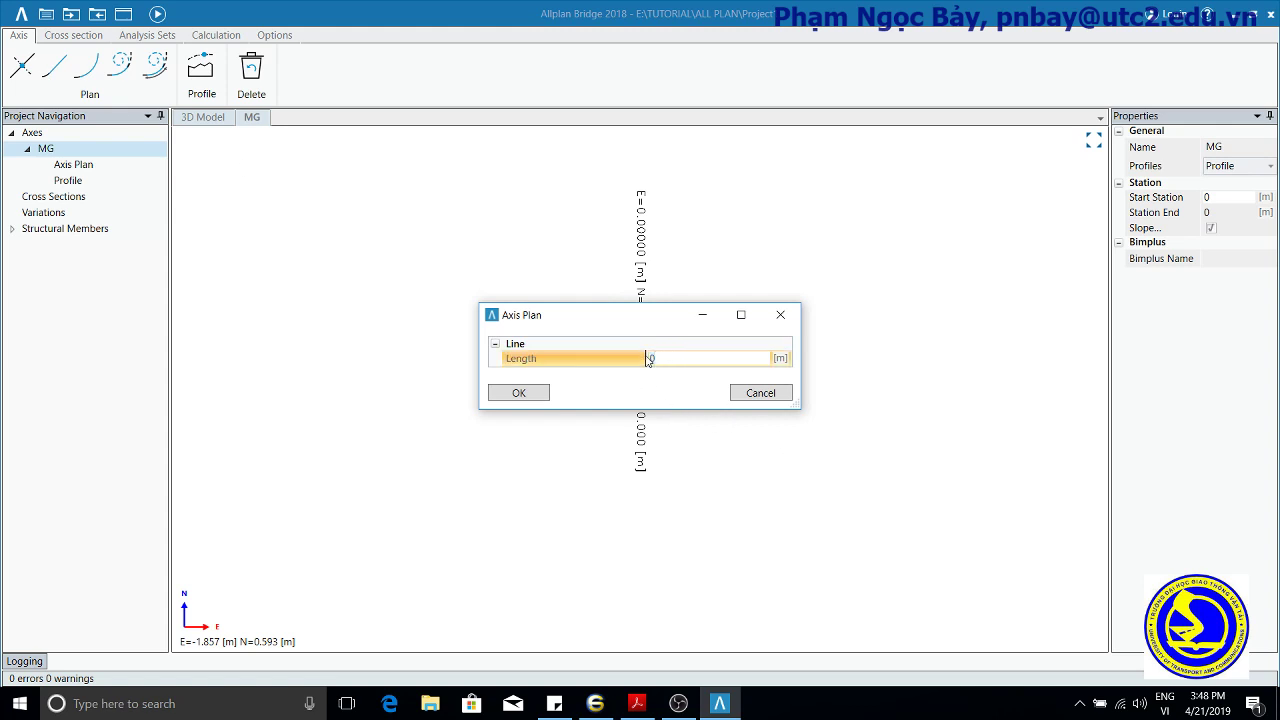
type("15")
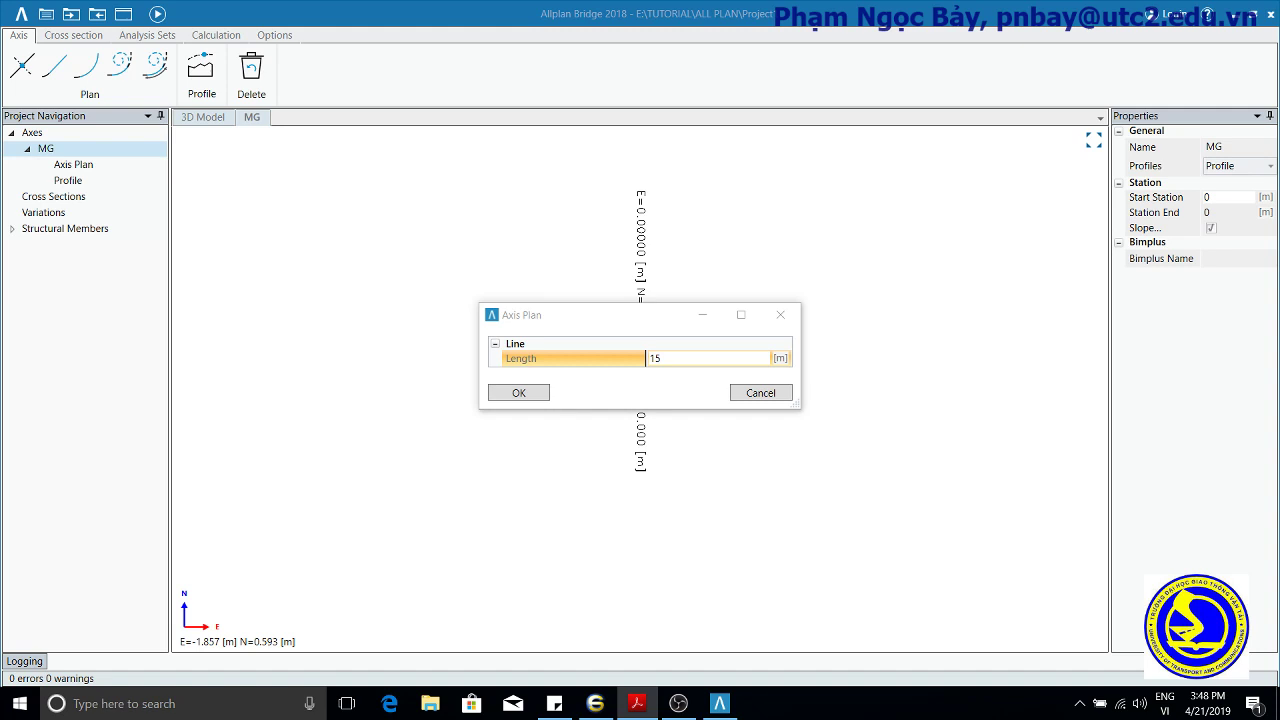
left_click(514, 393)
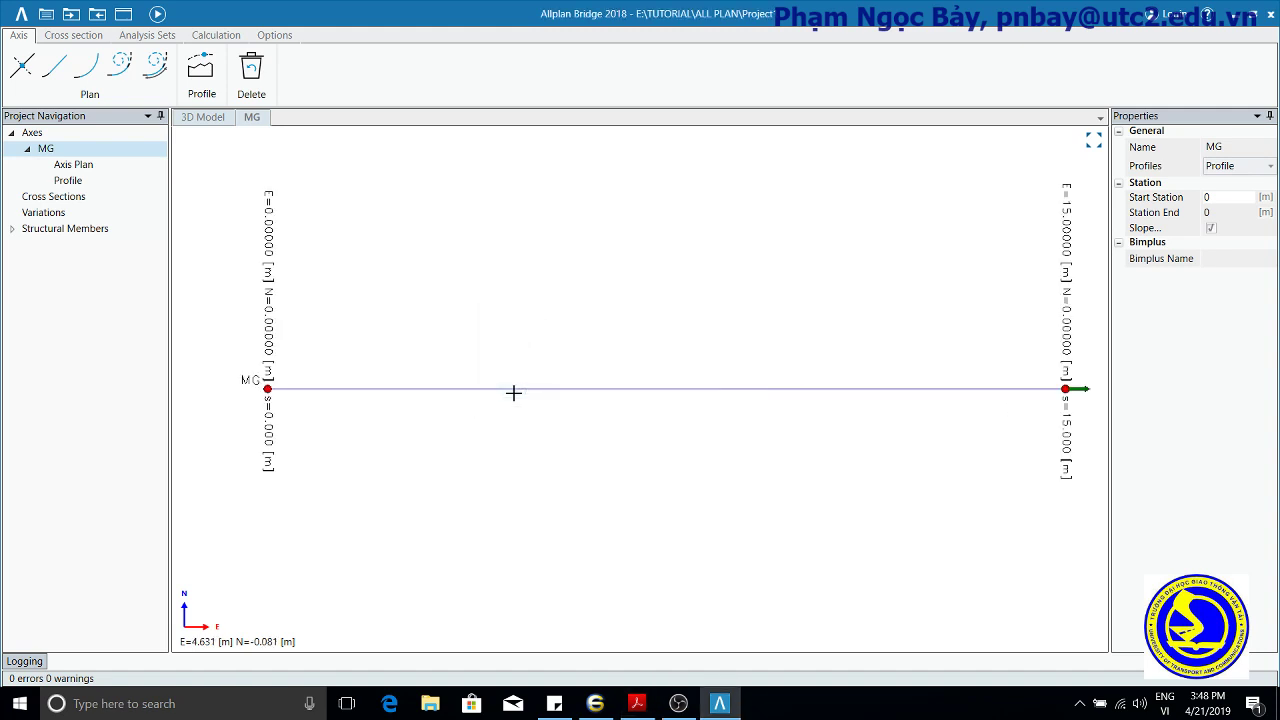
- Append a spiral with curvature 0 to -0.005 and A parameter 65, ending at station 36.125
left_click(120, 66)
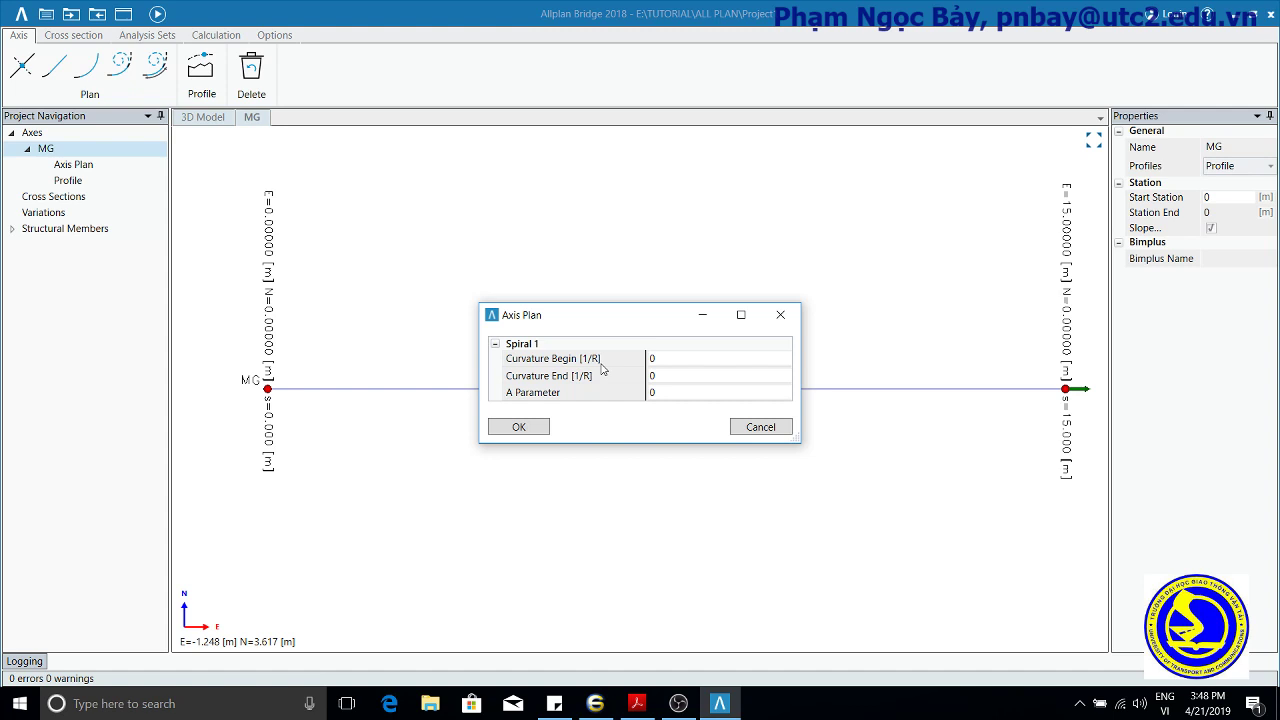
left_click(671, 362)
left_click(665, 377)
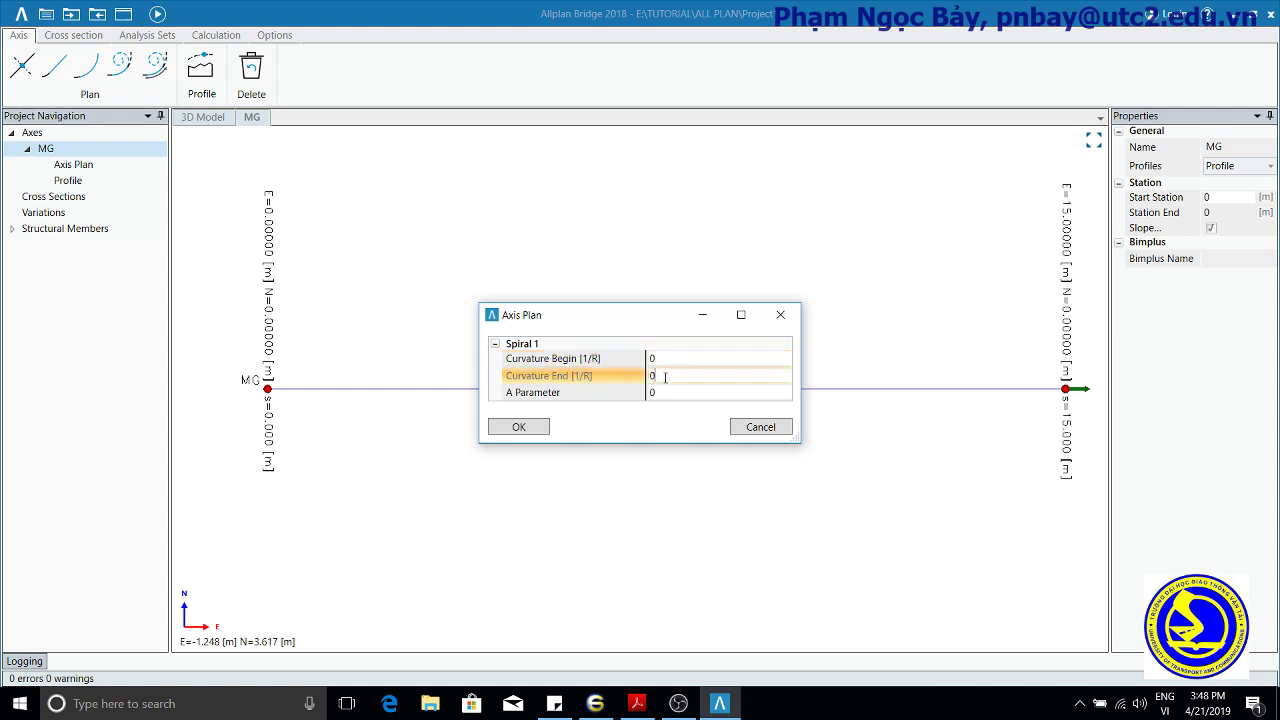
key("BackSpace")
type("-0.005")
left_click(661, 397)
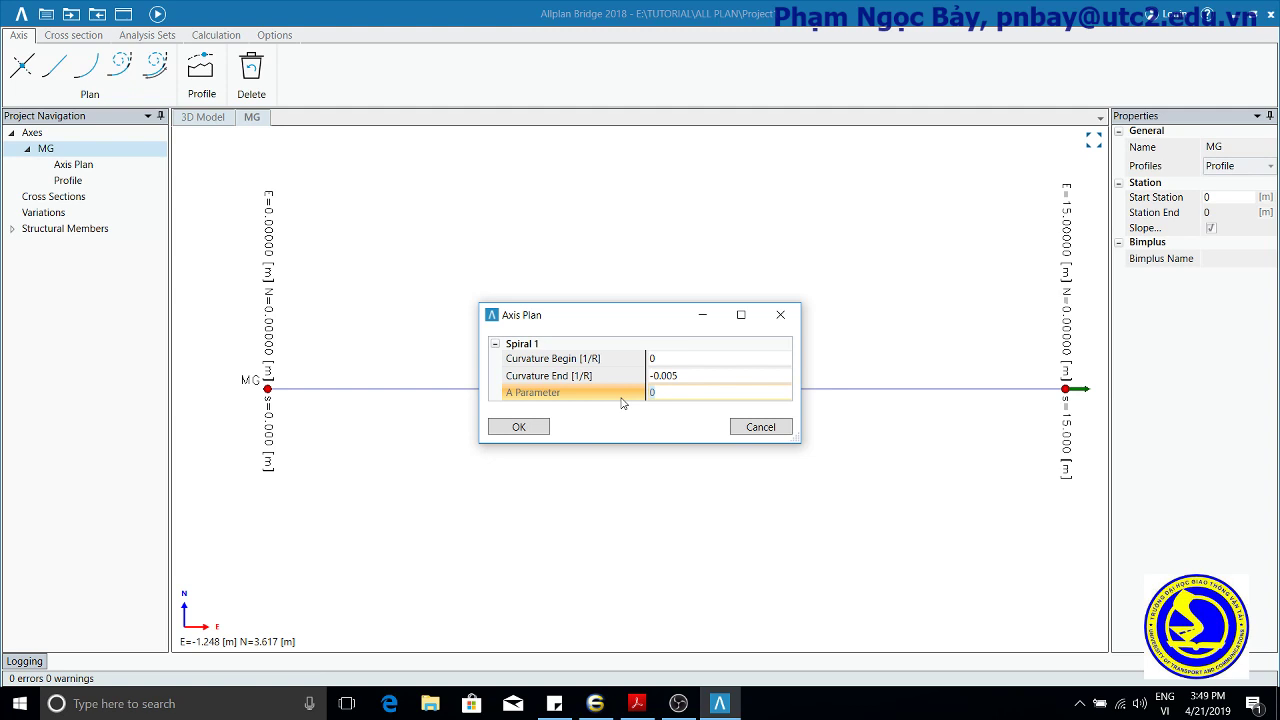
type("65")
left_click(530, 428)
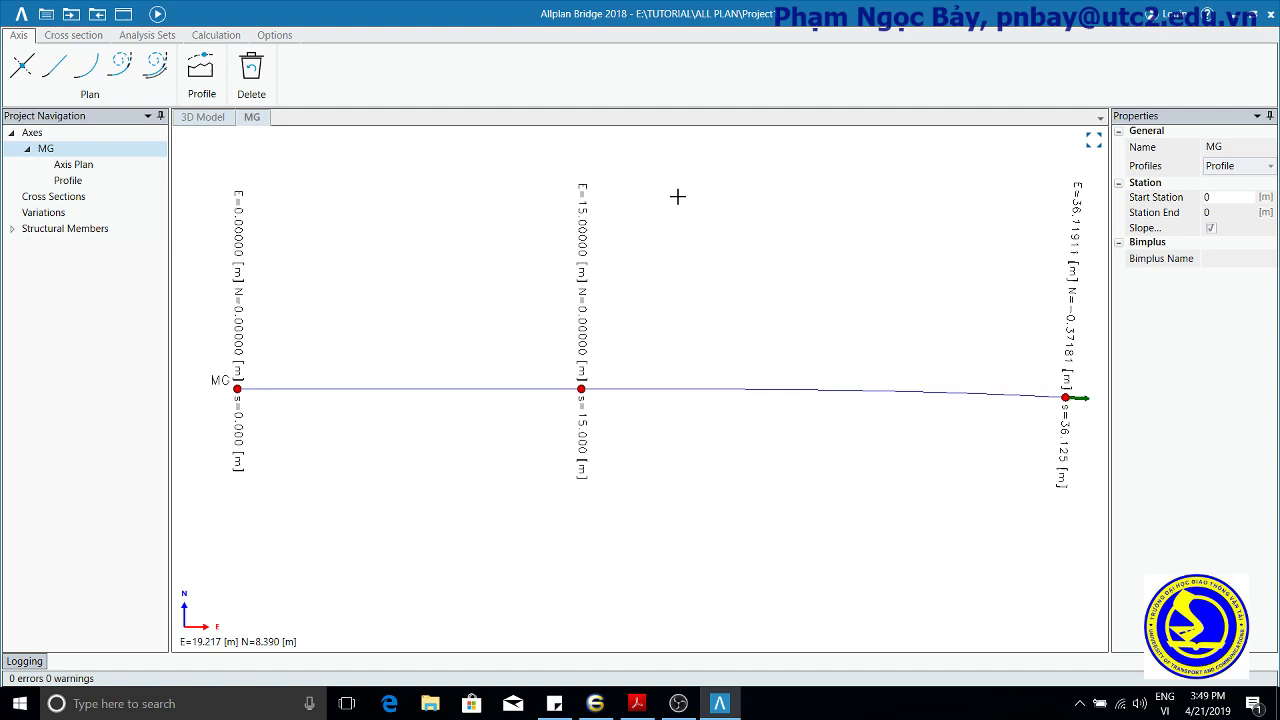
- Add a circular arc of length 75 m and radius -200 to axis MG, reaching station 111.125
left_click(96, 76)
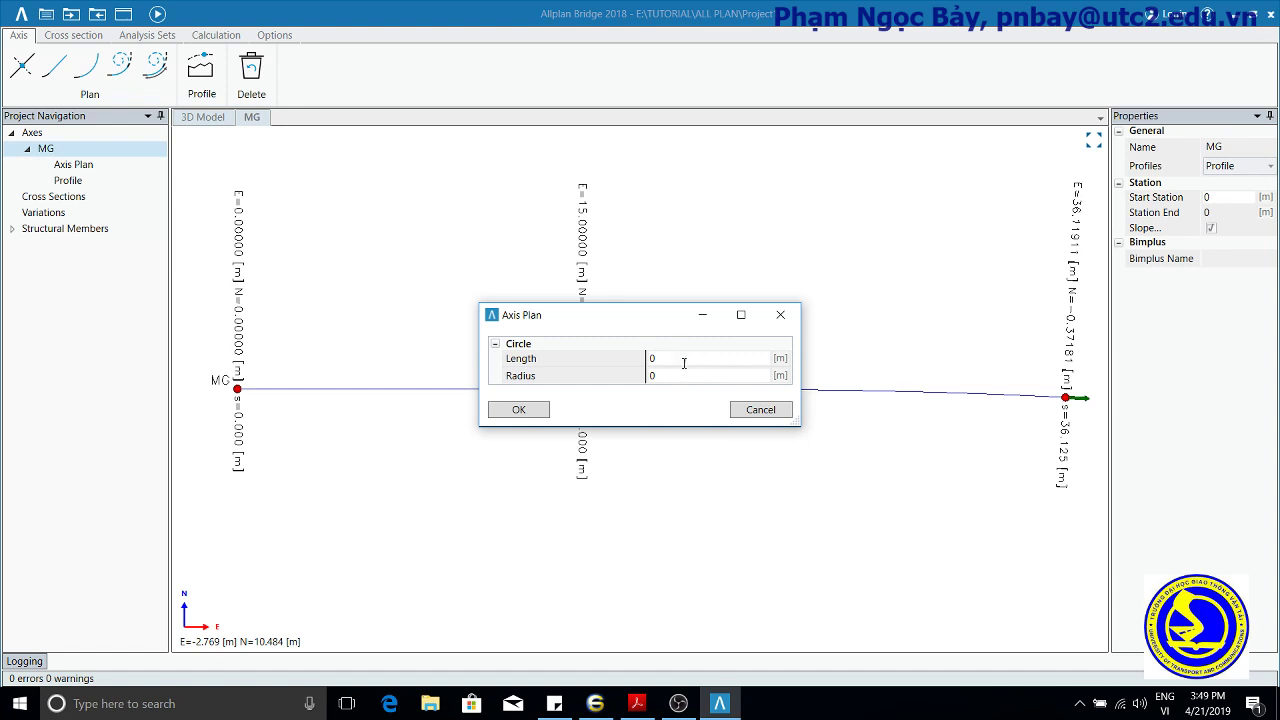
left_click(679, 361)
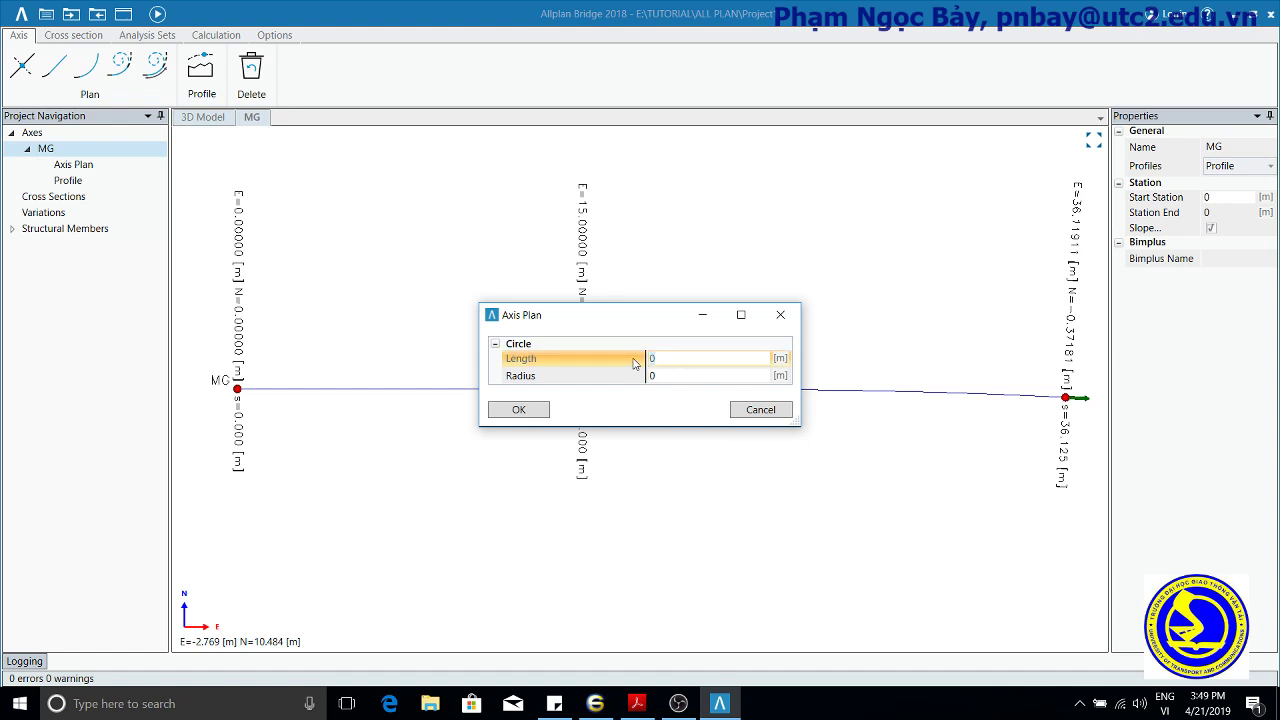
type("75")
left_click(650, 376)
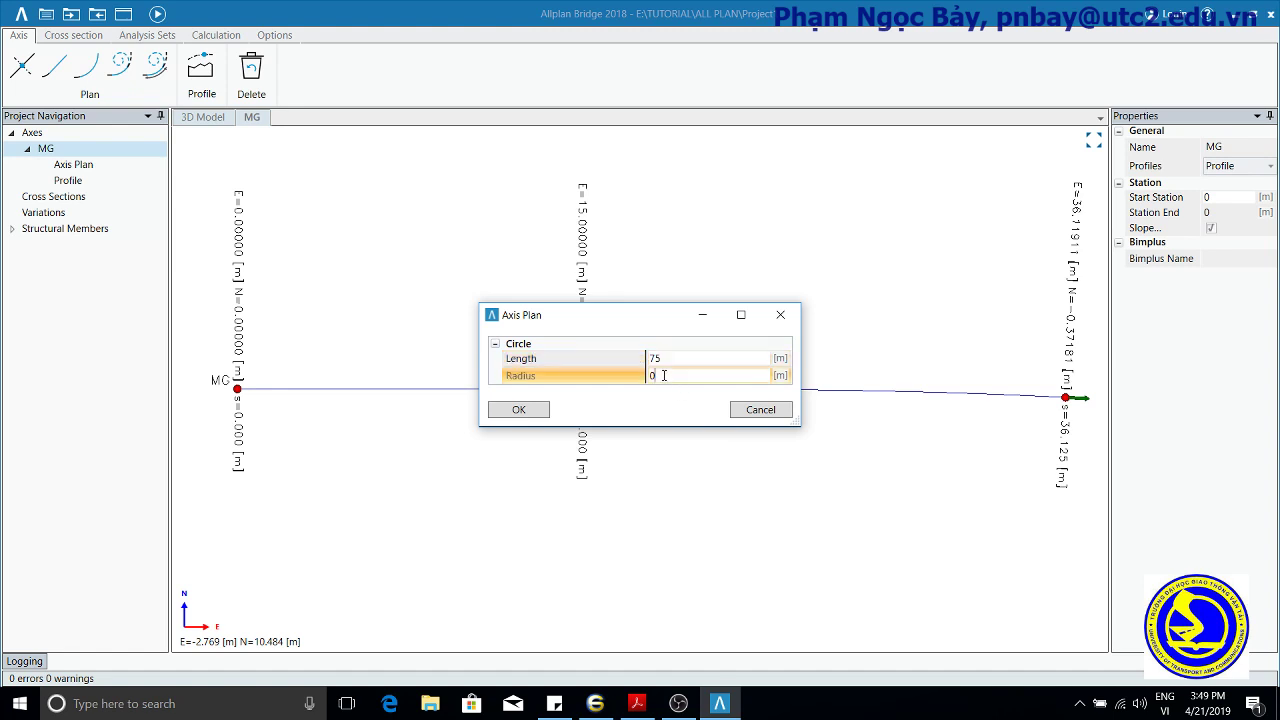
type("-")
type("200")
left_click(535, 412)
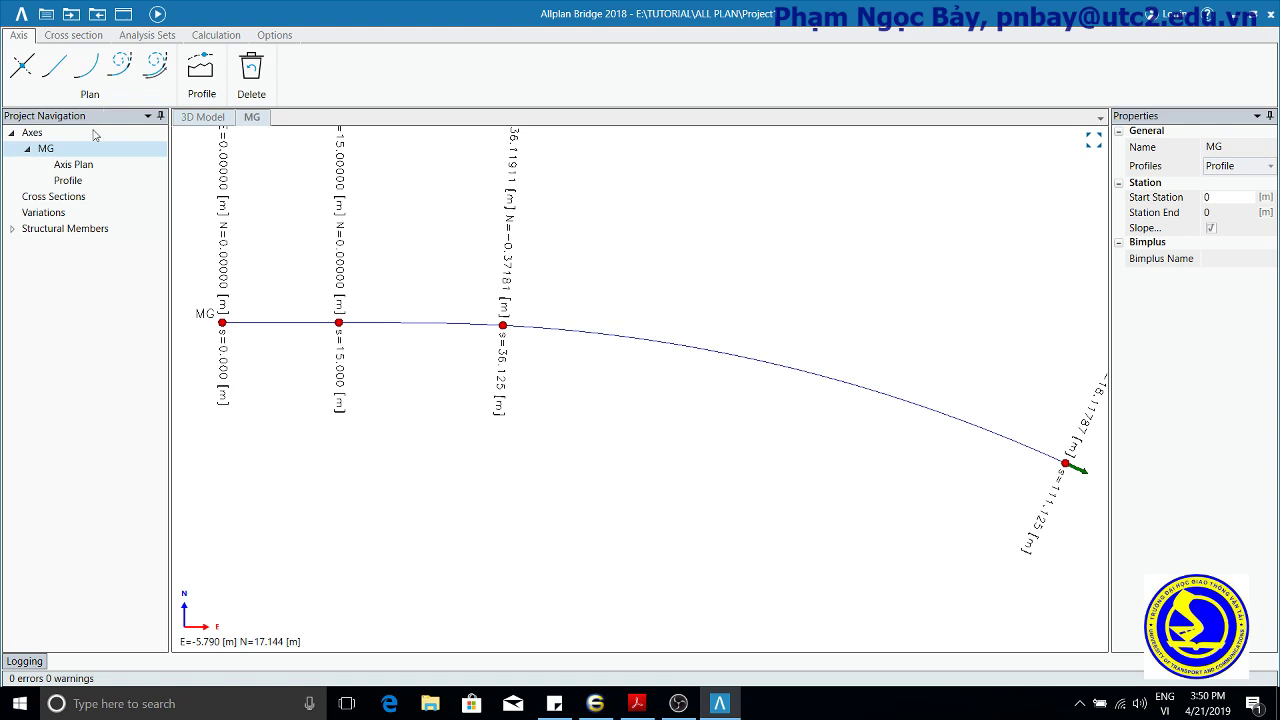
- Open the MG Profile view and add a first polygon point at station 0, height 0
left_click(68, 181)
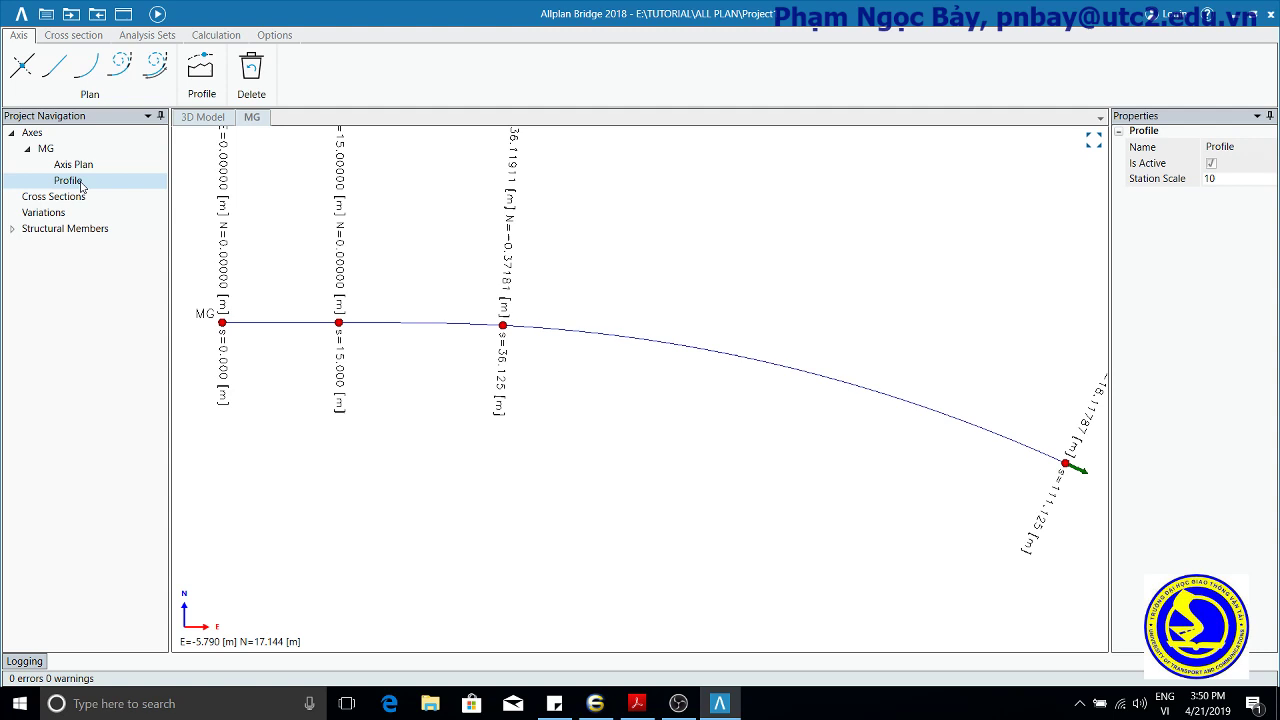
double_click(77, 184)
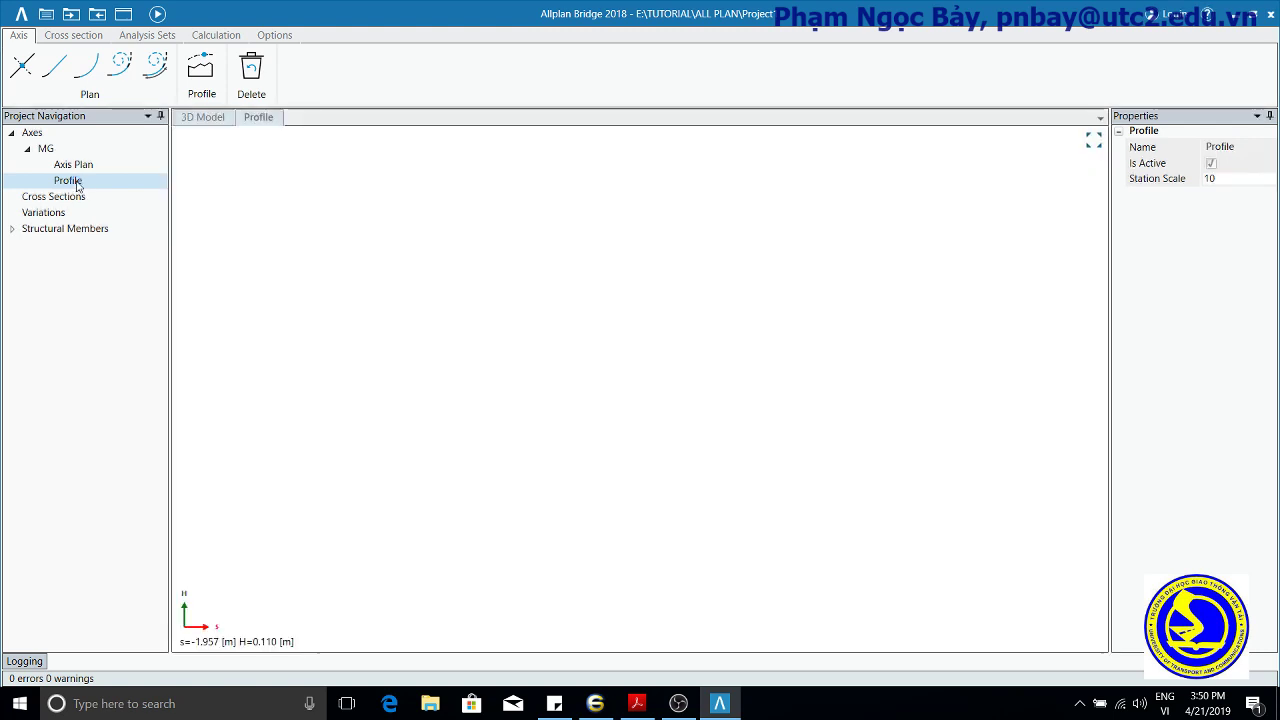
left_click(205, 72)
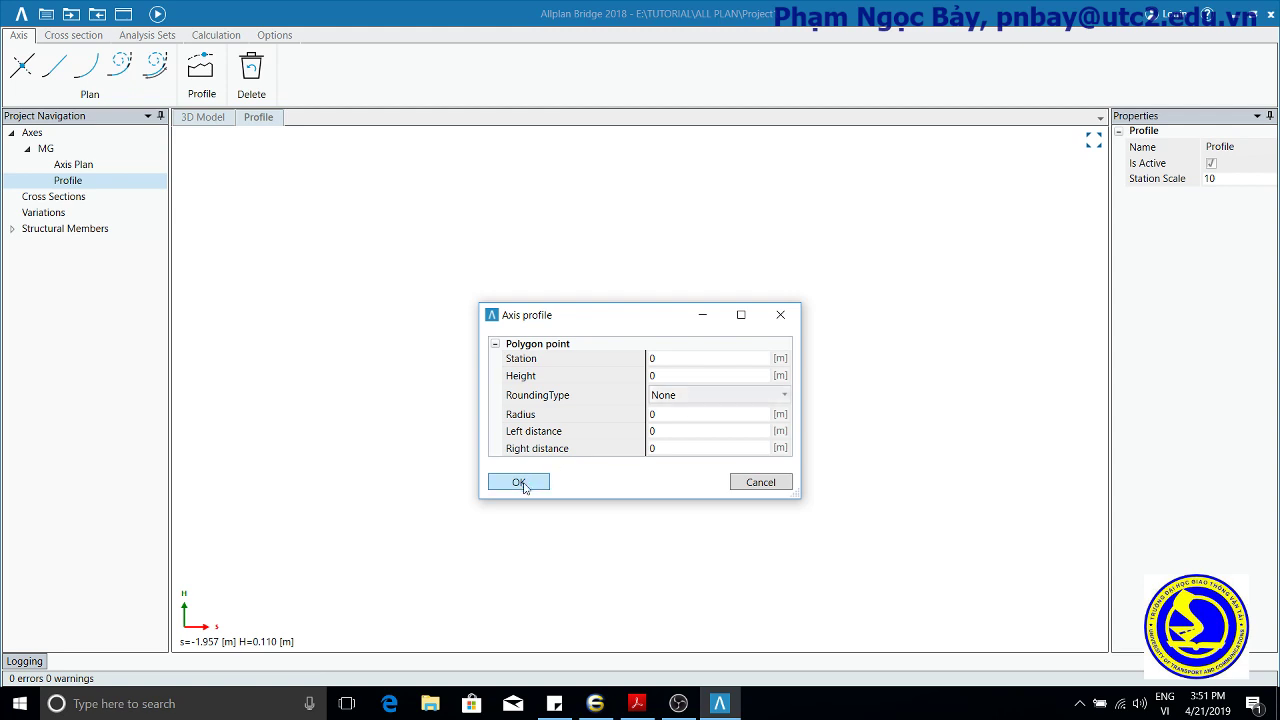
left_click(519, 482)
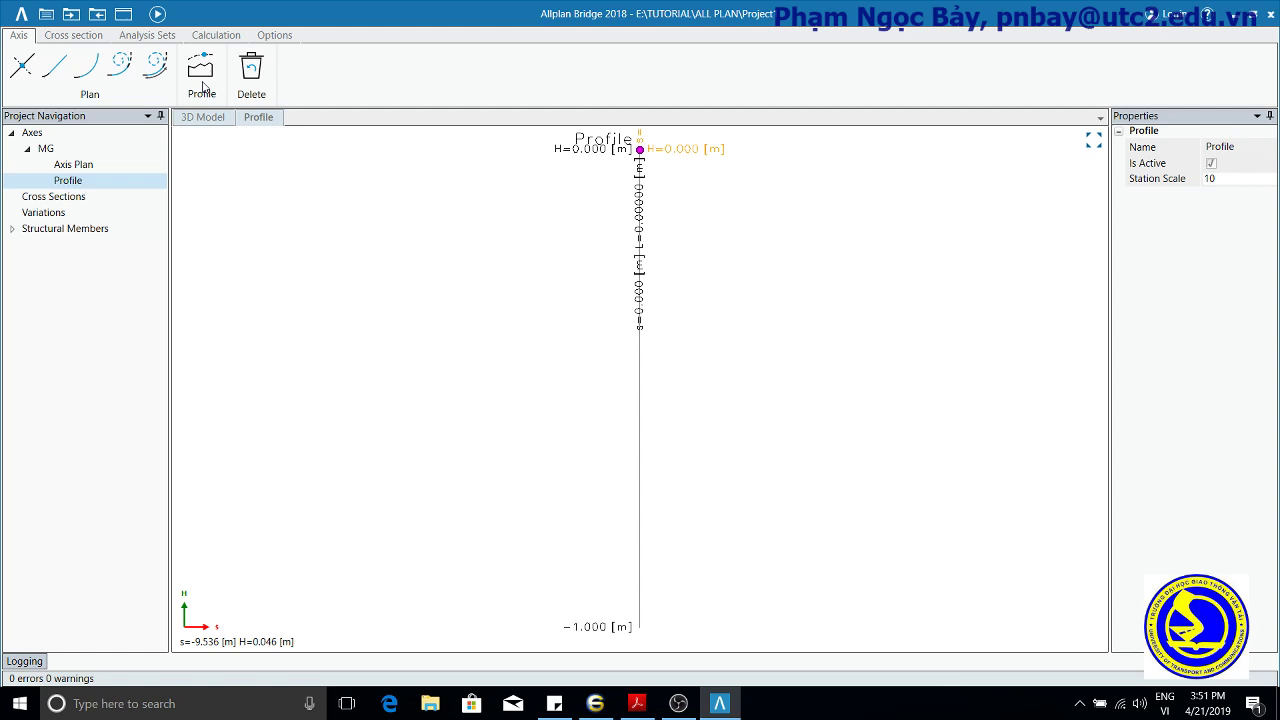
- Add a profile point at station 65, height 1, rounded by tangent intersection with radius 1800
left_click(203, 88)
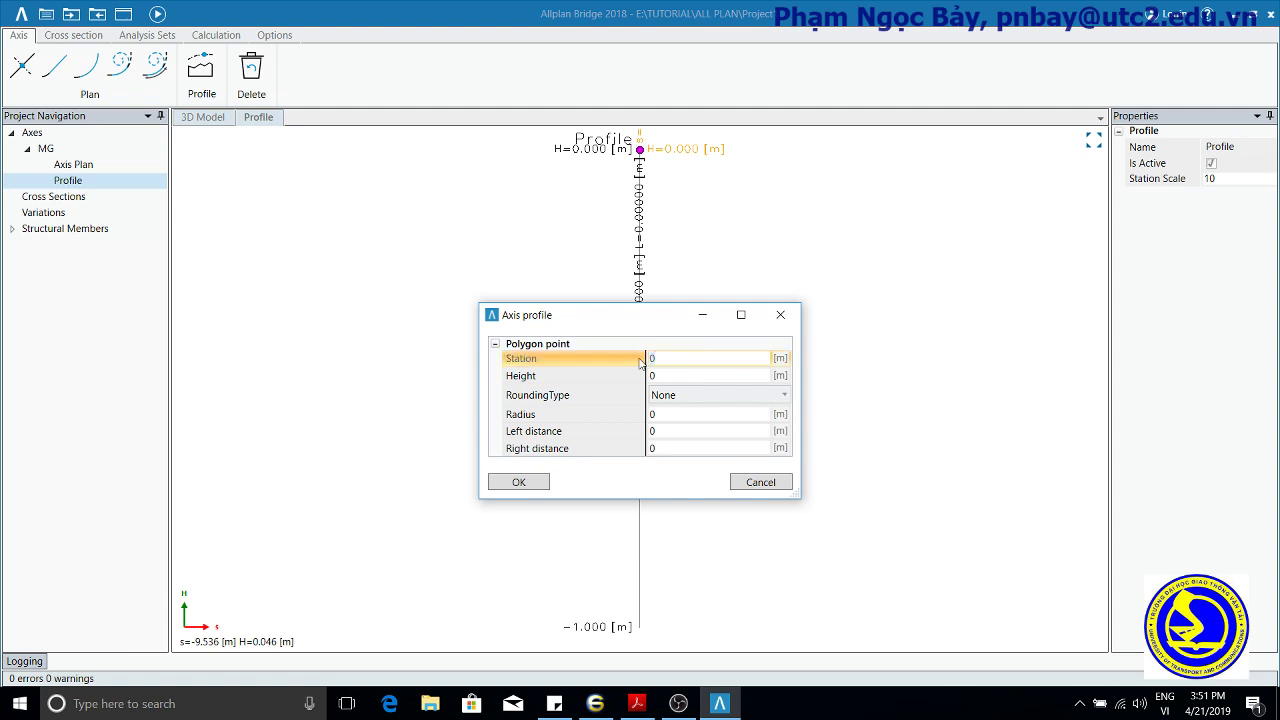
type("65")
left_click(663, 377)
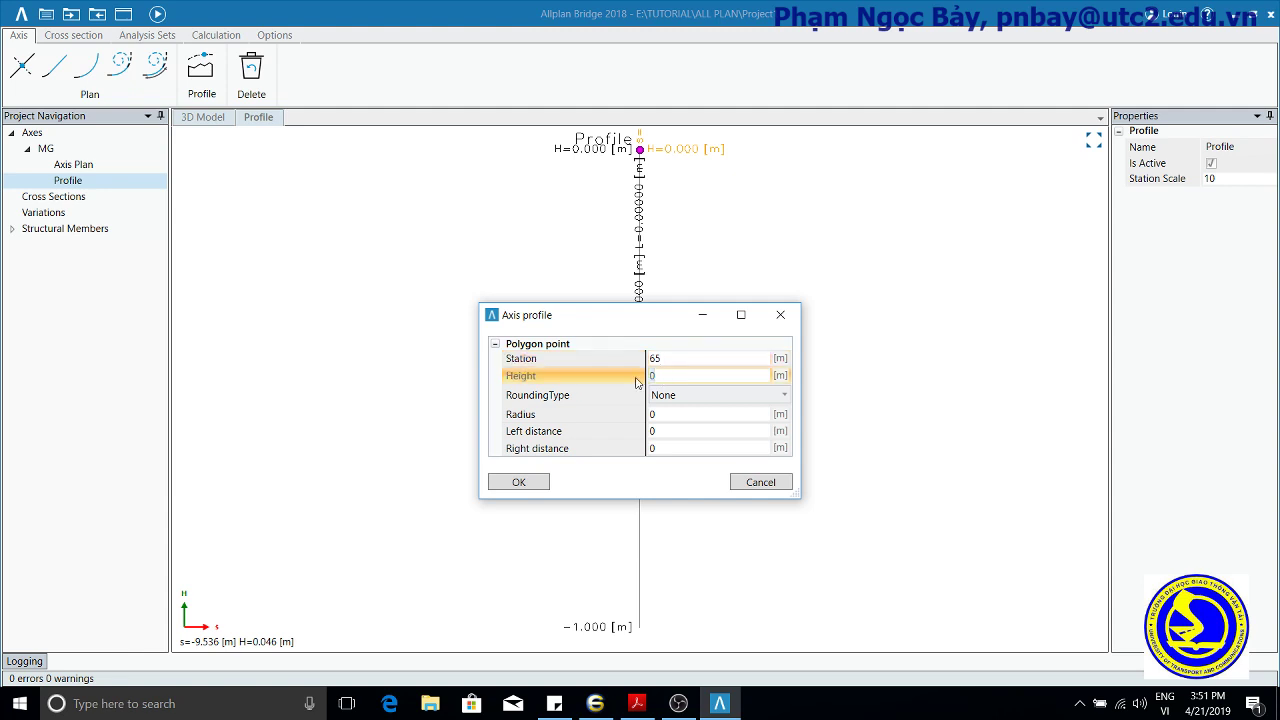
type("1")
left_click(785, 396)
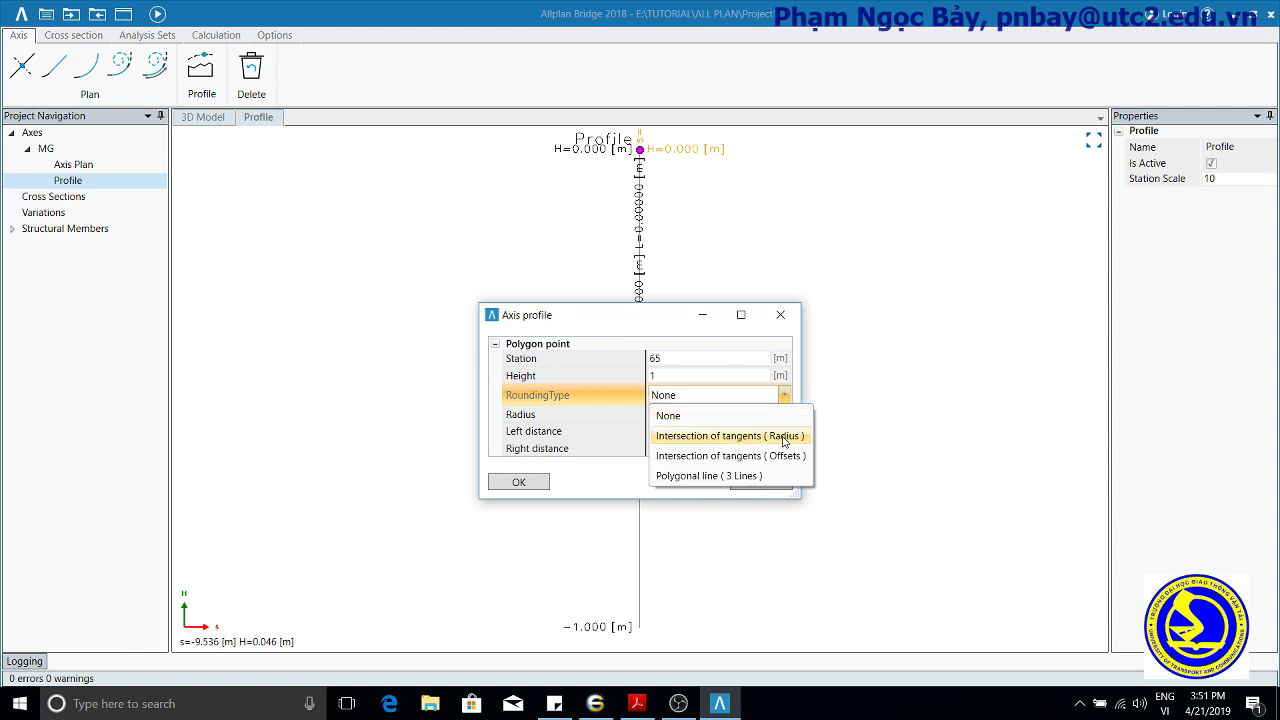
left_click(785, 437)
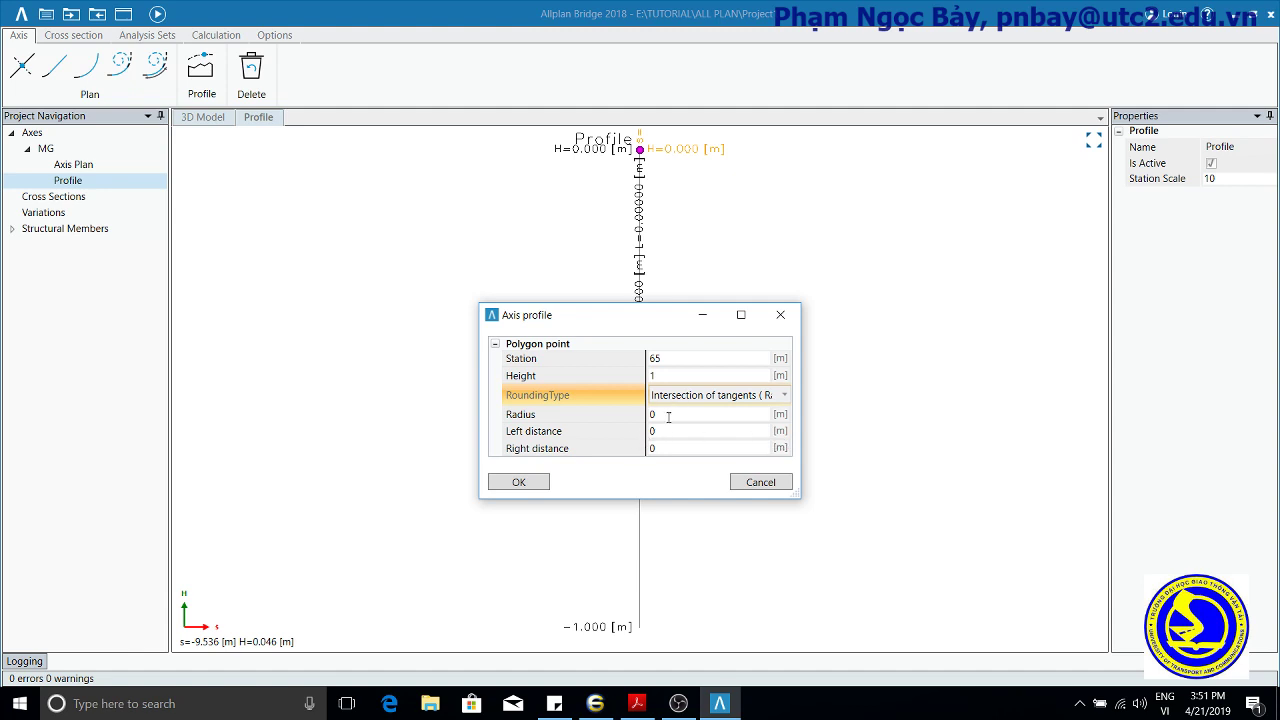
left_click(618, 418)
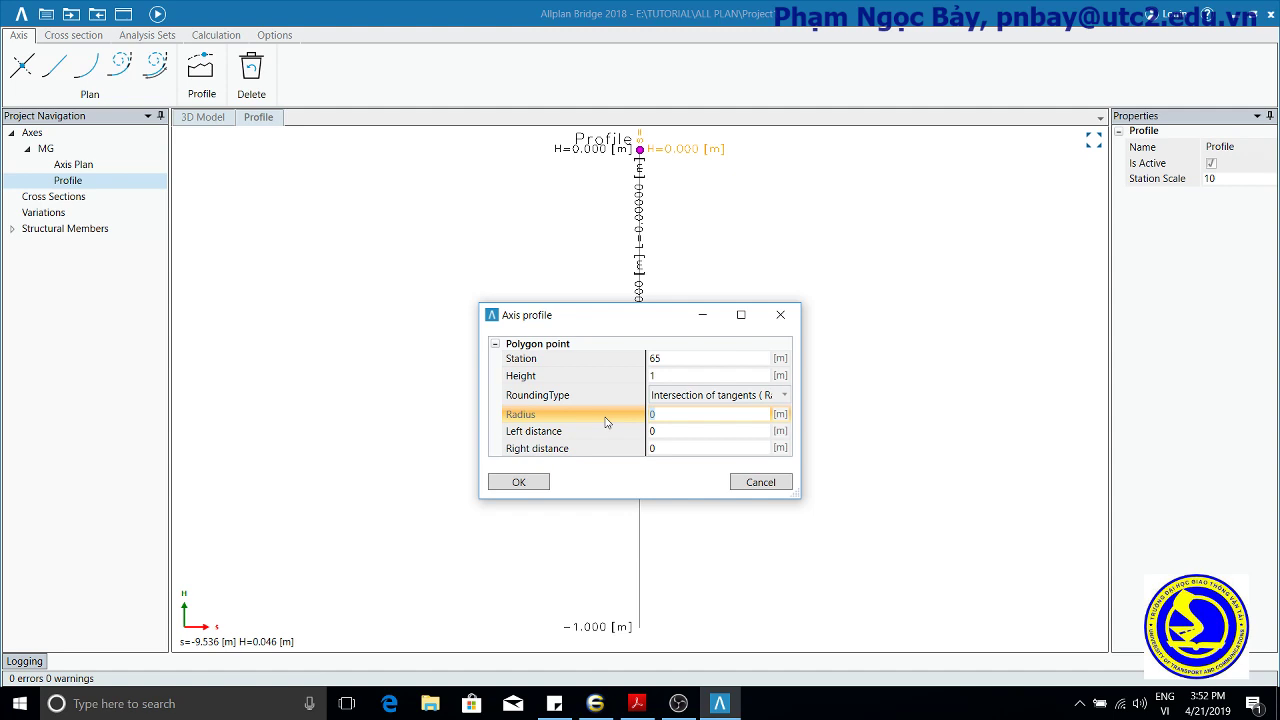
type("1800")
left_click(519, 483)
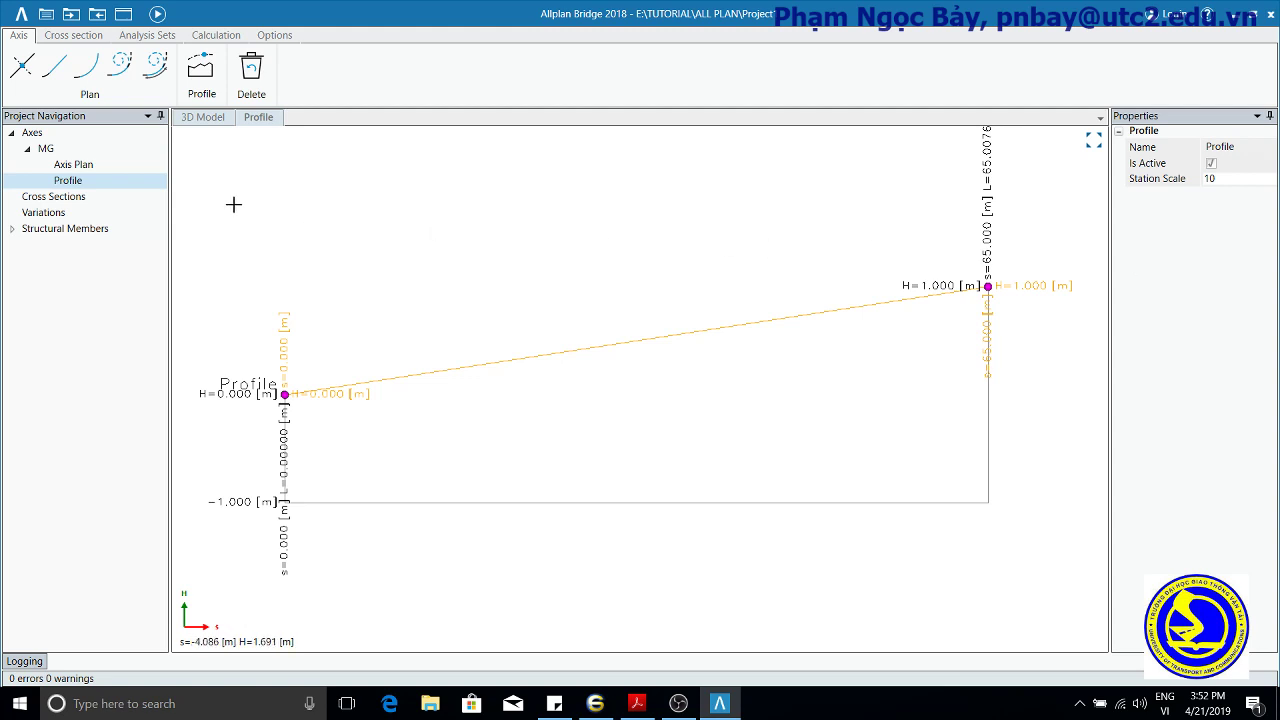
- Add the final profile point at station 155 with height -0.3
left_click(202, 72)
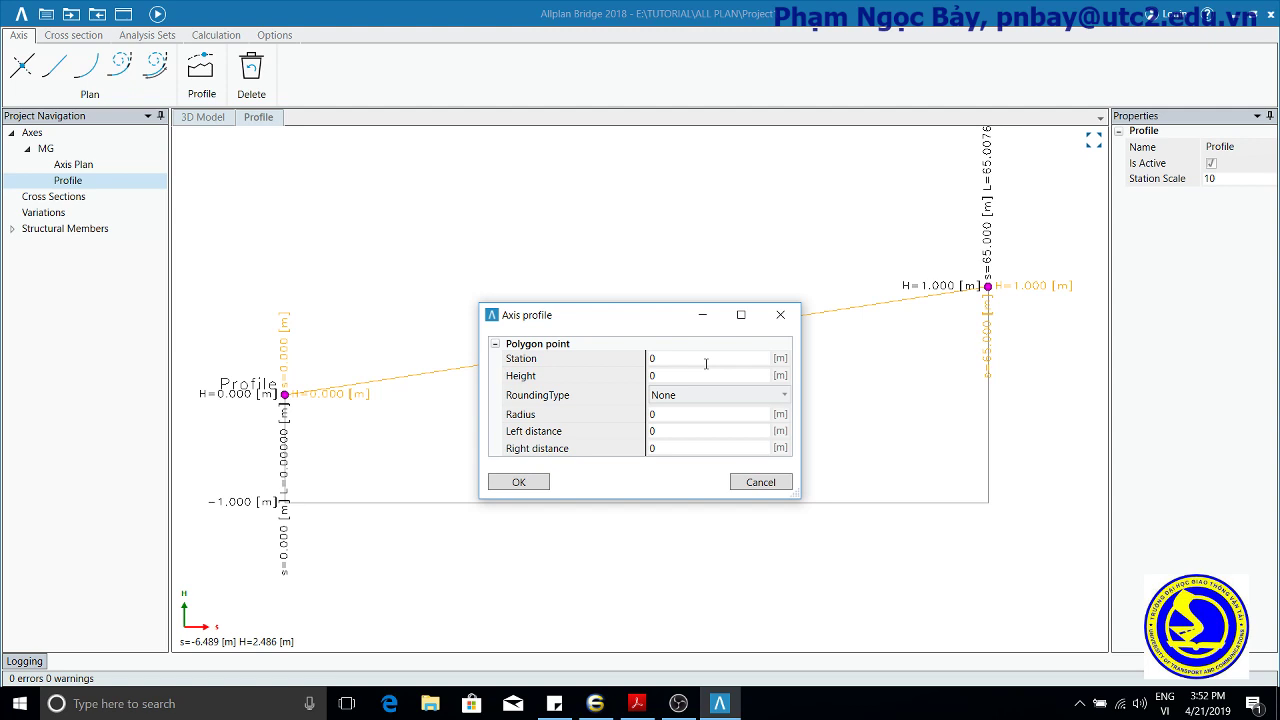
left_click(633, 360)
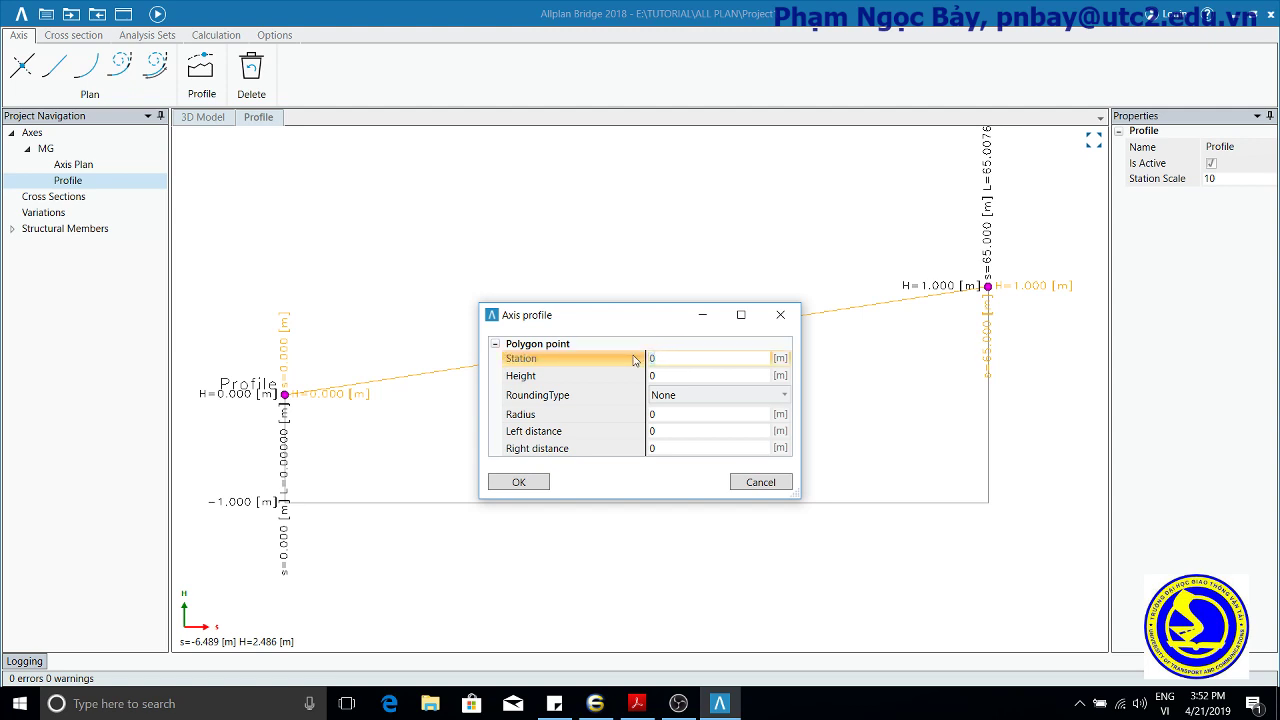
type("155")
left_click(668, 375)
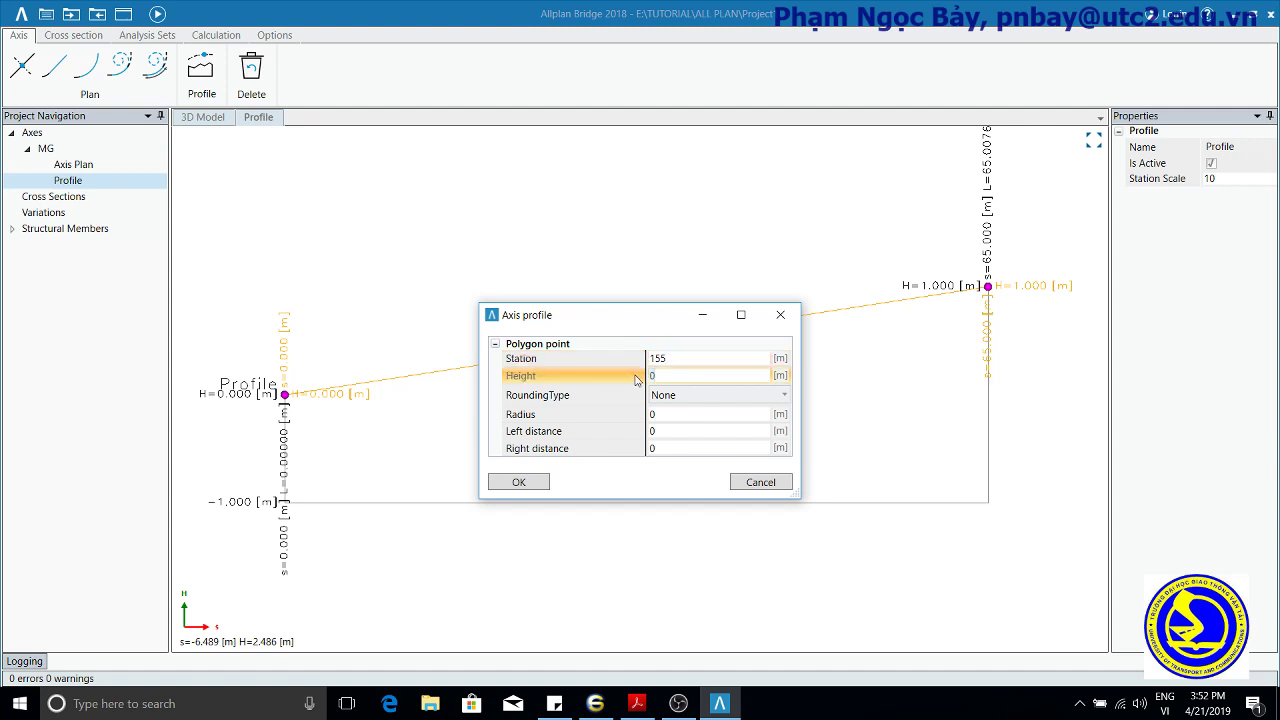
type("-0.3")
left_click(519, 482)
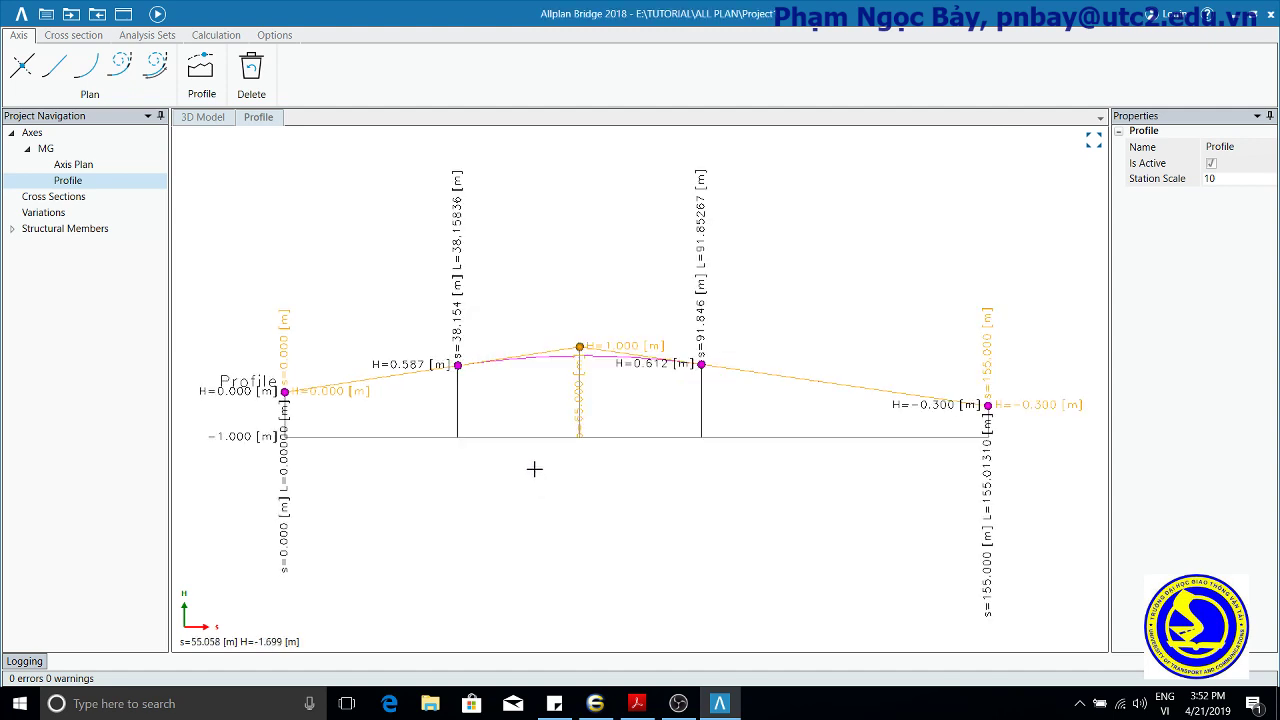